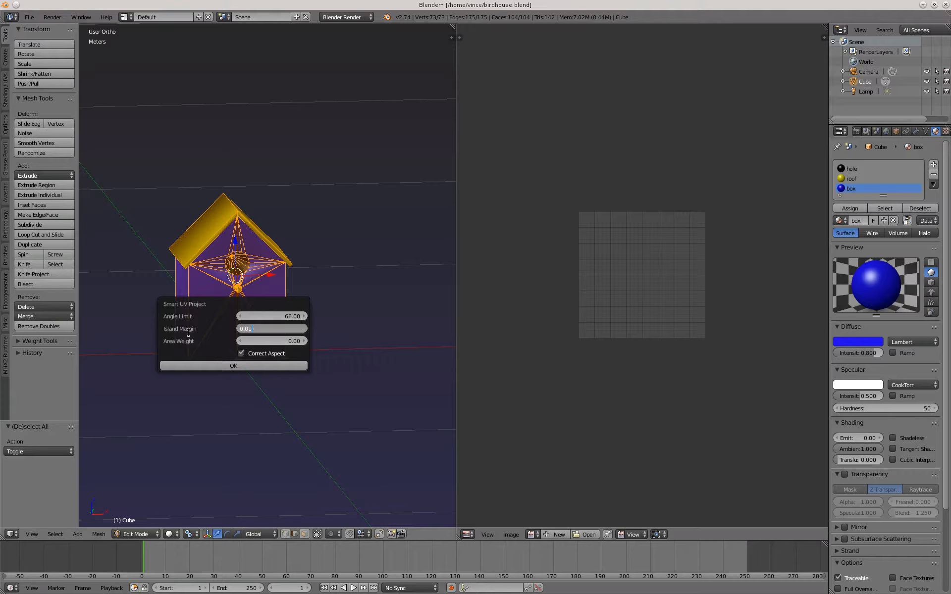
Unwrap the birdhouse with Smart UV Project, using an island margin of 0.01 and an area weight of 1.00
key(Return)
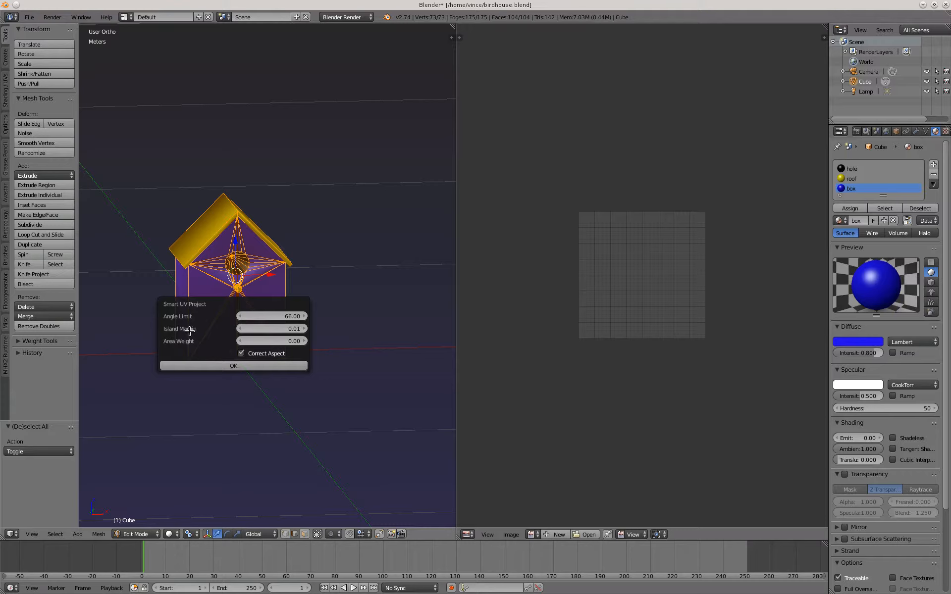
click(252, 341)
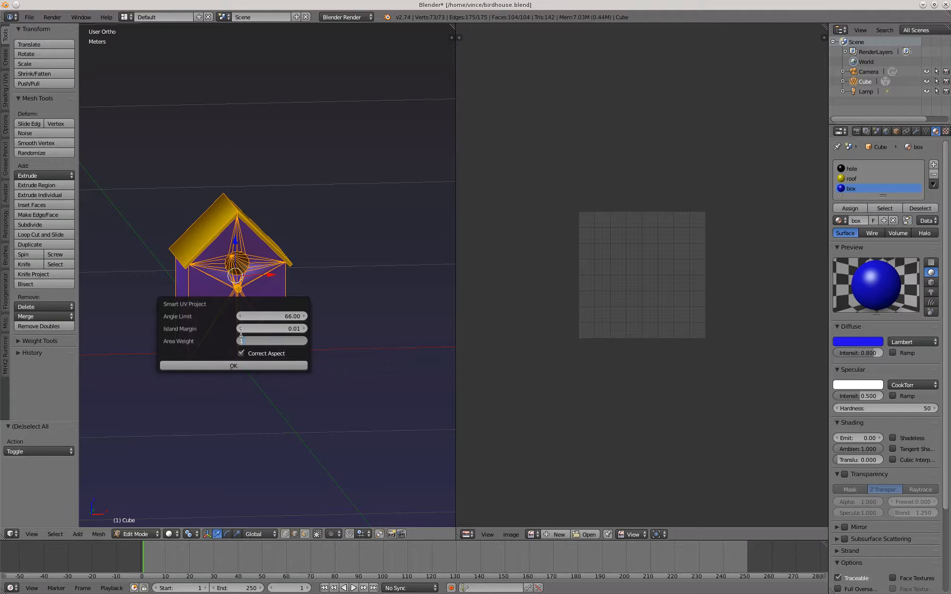
key(Return)
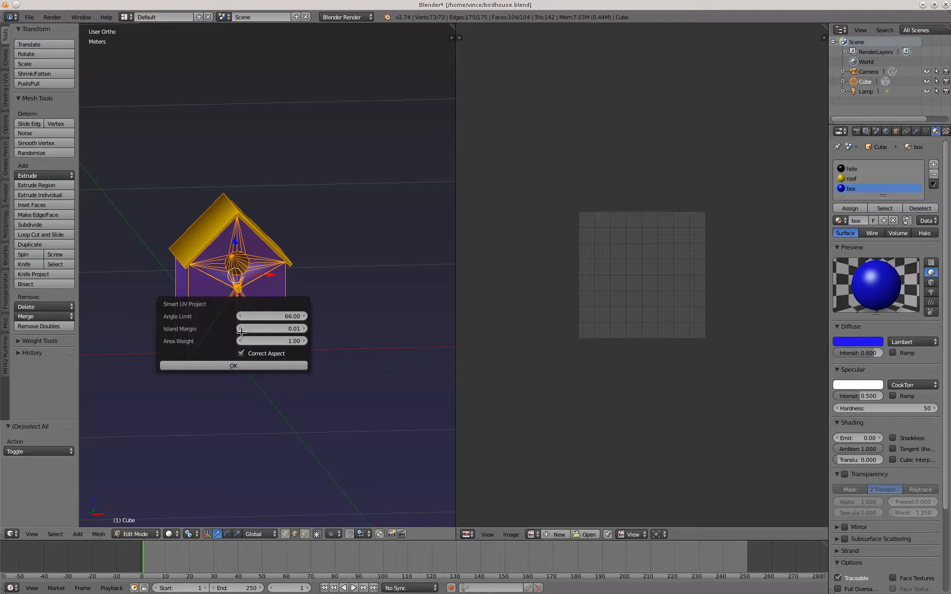
click(243, 365)
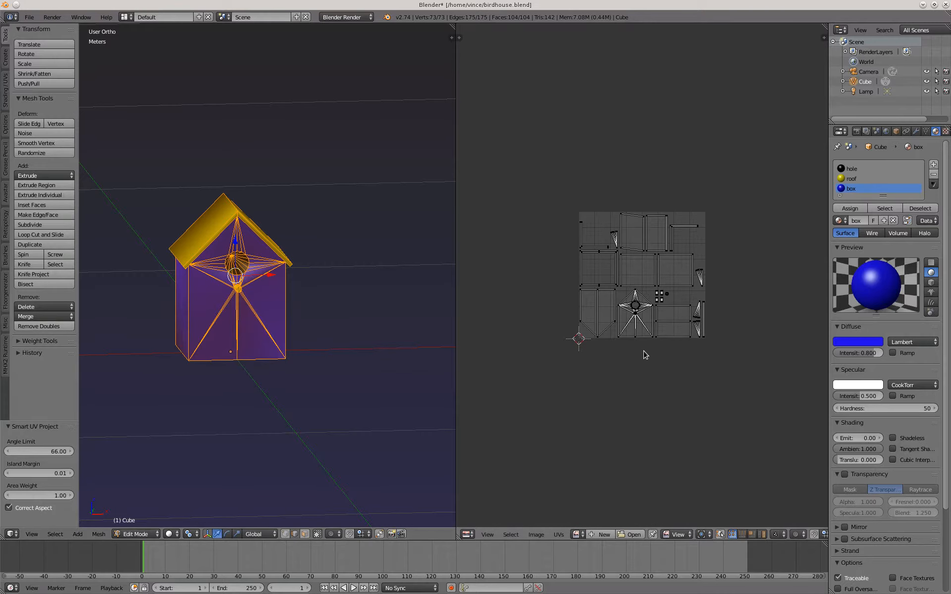
scroll(646, 355, up, 3)
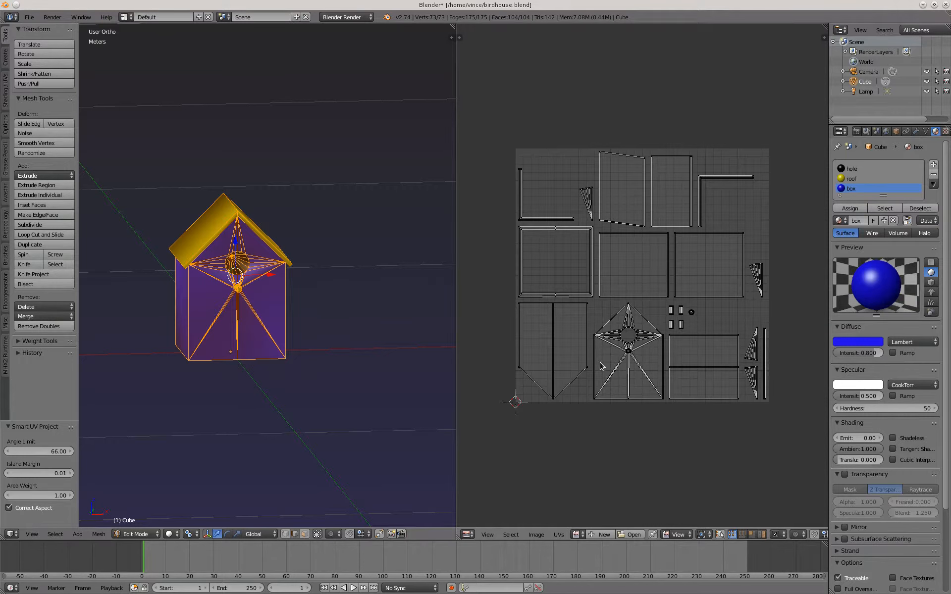
Create a new 512 × 512 px image named BirdhouseAO for the UV layout
click(611, 537)
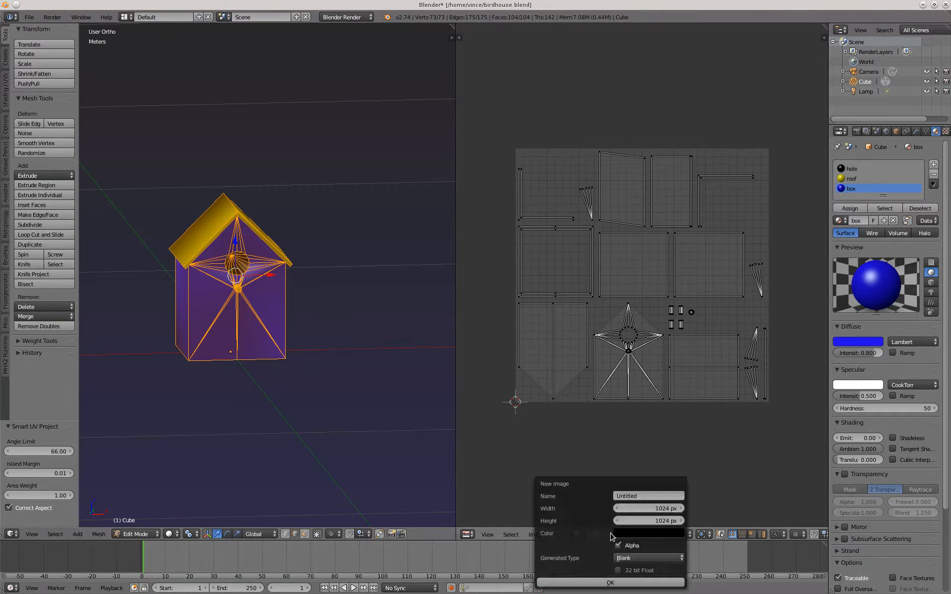
click(632, 496)
text(BirdhouseAO)
key(Tab)
text(512)
key(Tab)
text(5)
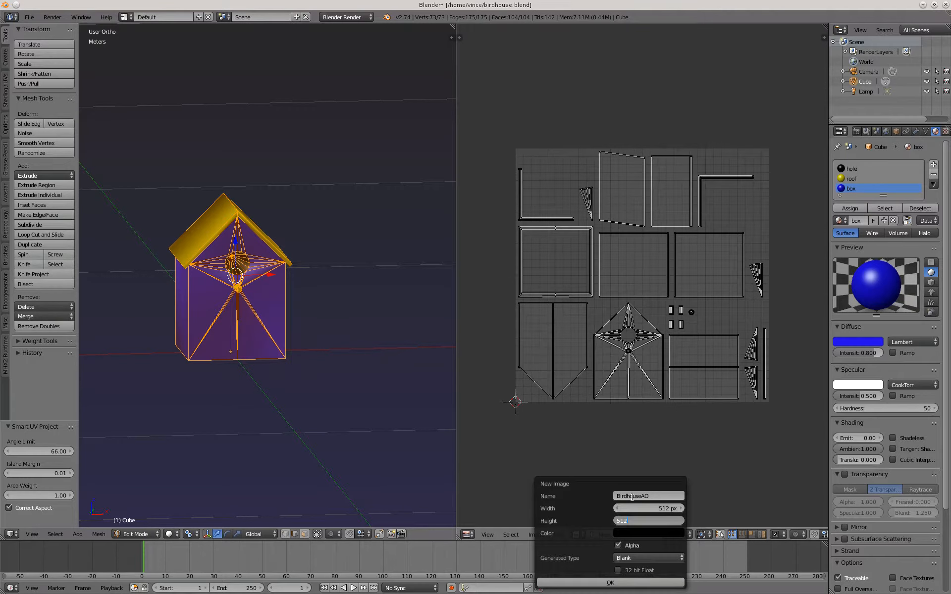
text(12)
key(Tab)
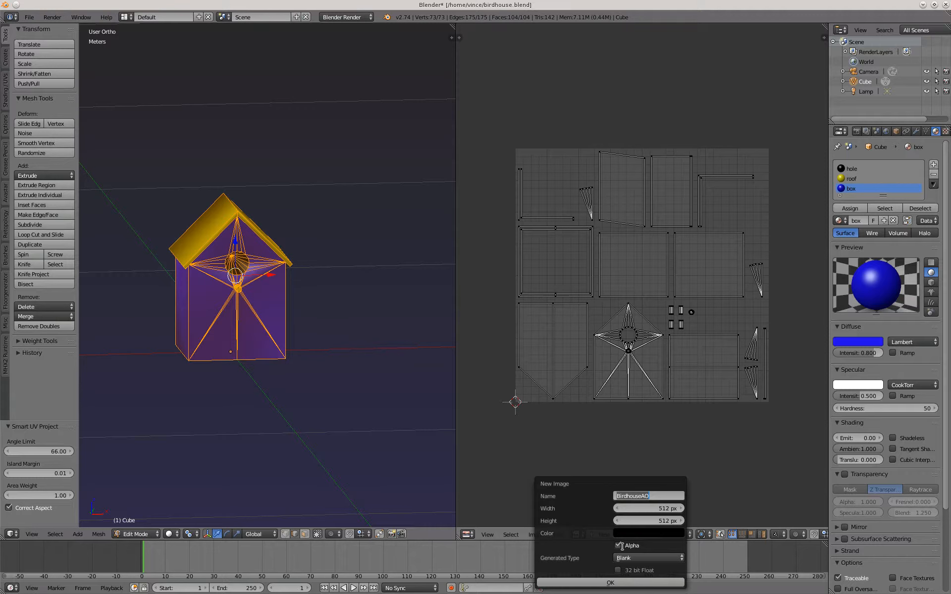
click(614, 586)
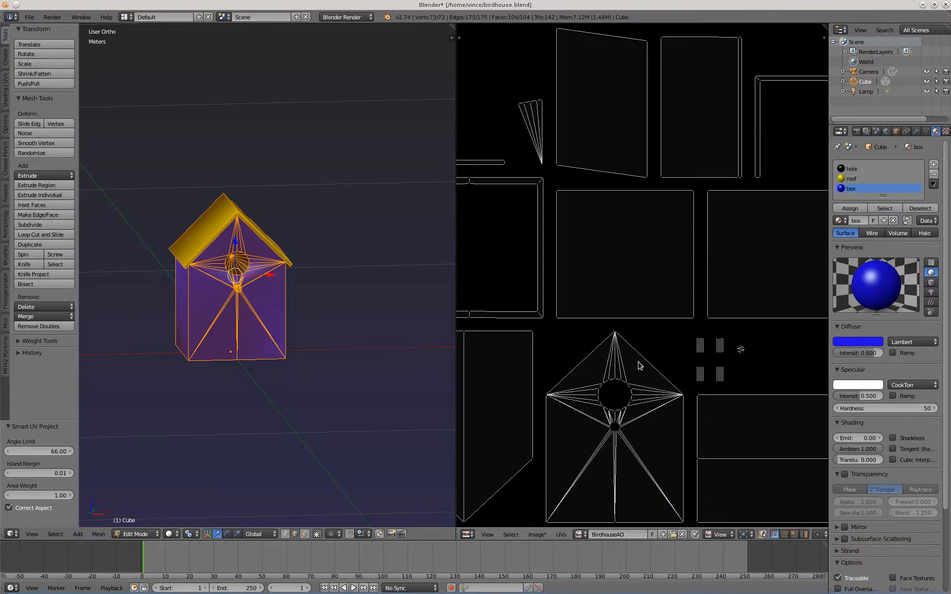
scroll(644, 351, down, 5)
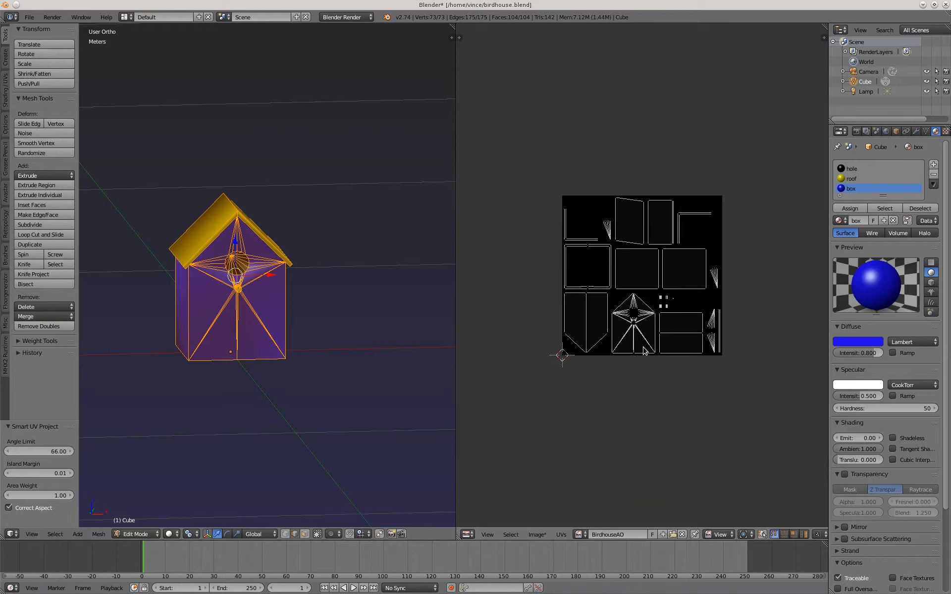
Enable Ambient Occlusion for the world and set its factor to 0.40
click(887, 132)
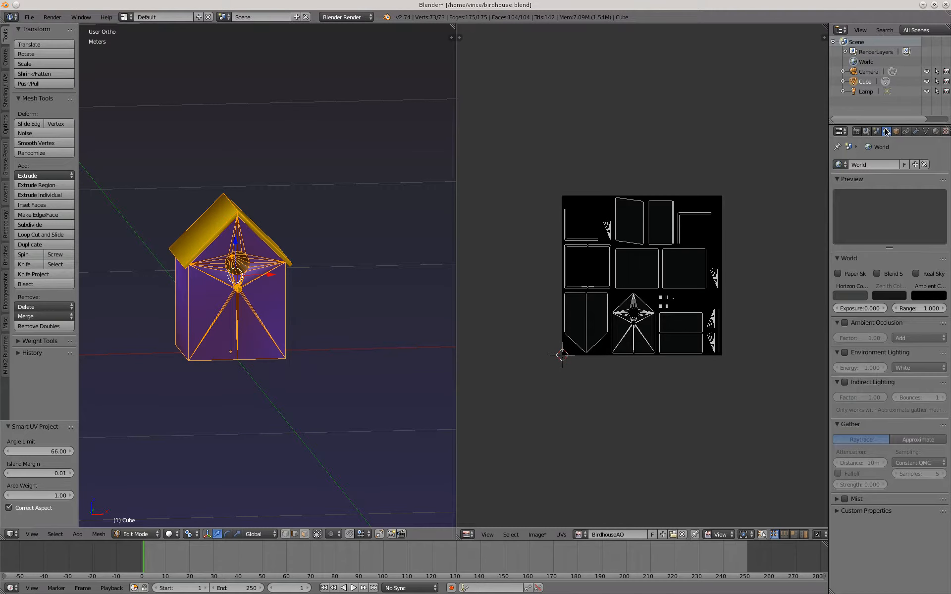
click(845, 323)
click(886, 338)
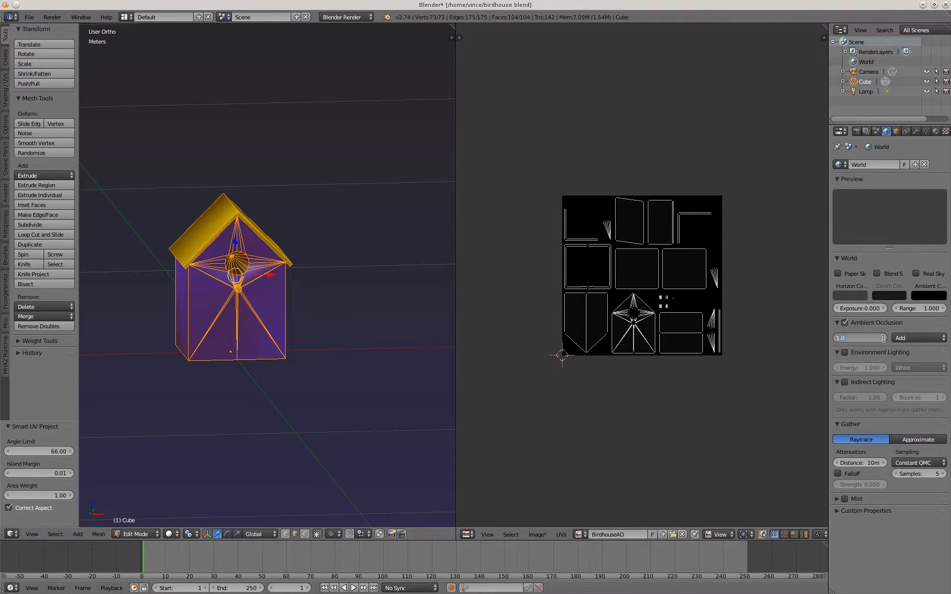
key(Return)
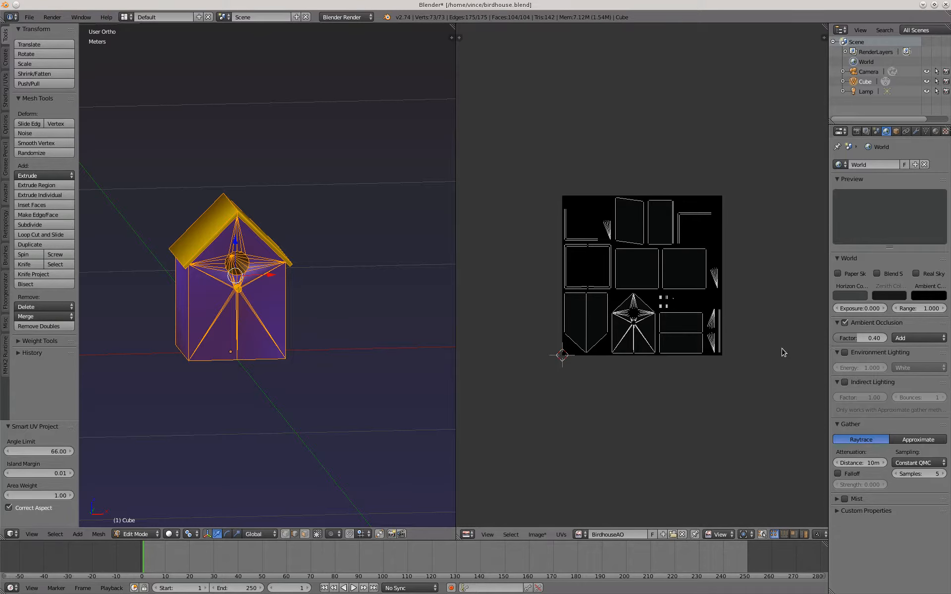
Set the bake mode to Ambient Occlusion, bake to the BirdhouseAO image and inspect the baked islands
click(856, 132)
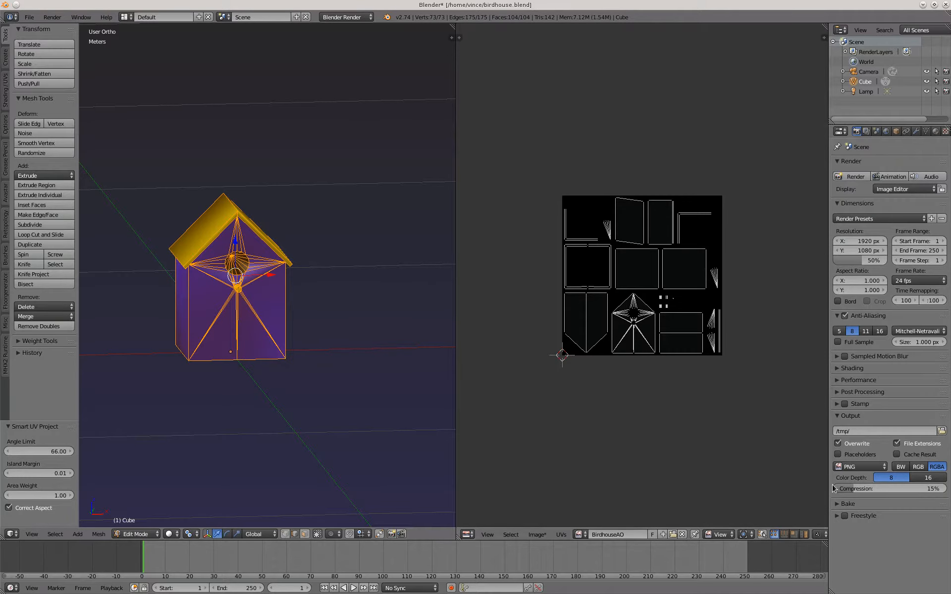
click(845, 504)
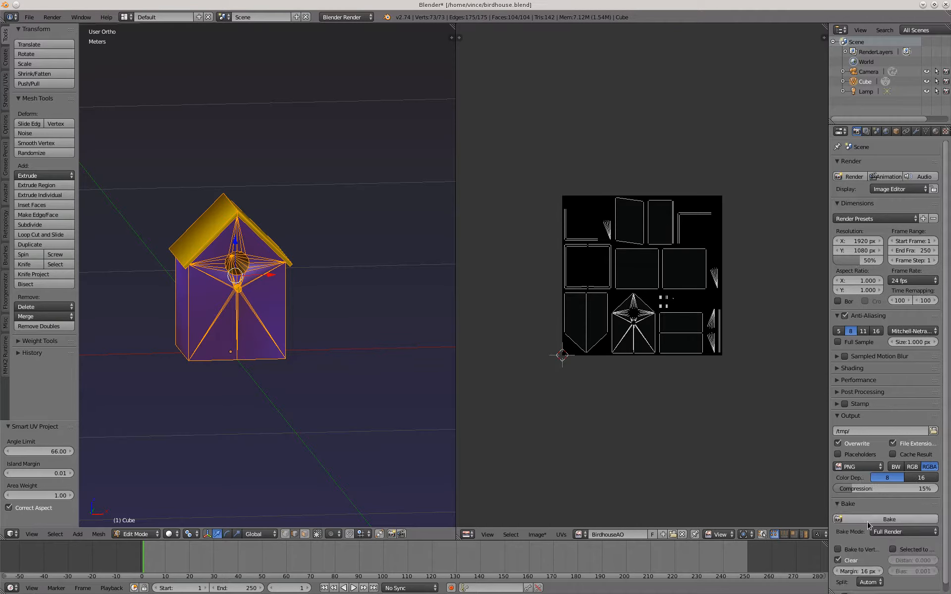
click(888, 531)
click(889, 510)
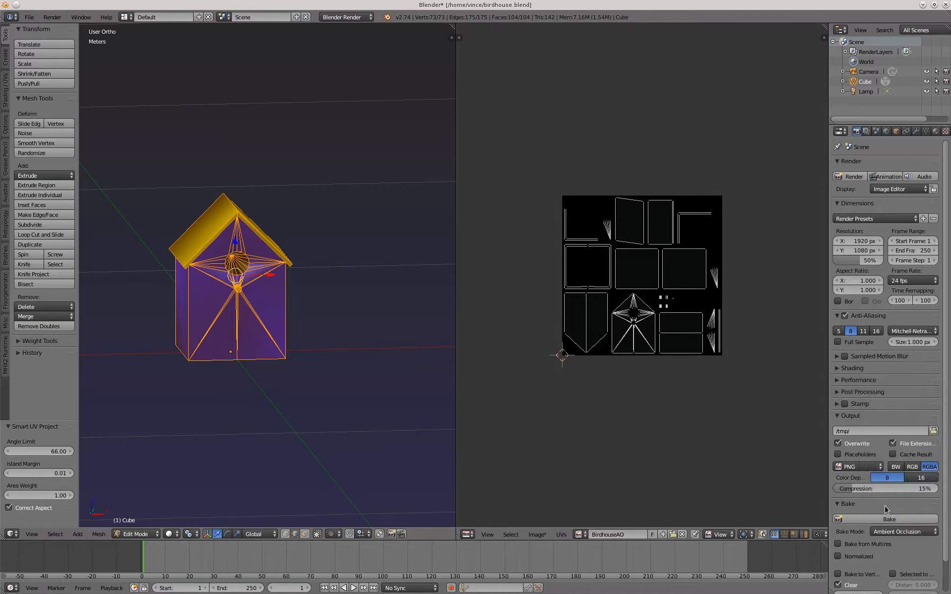
click(889, 519)
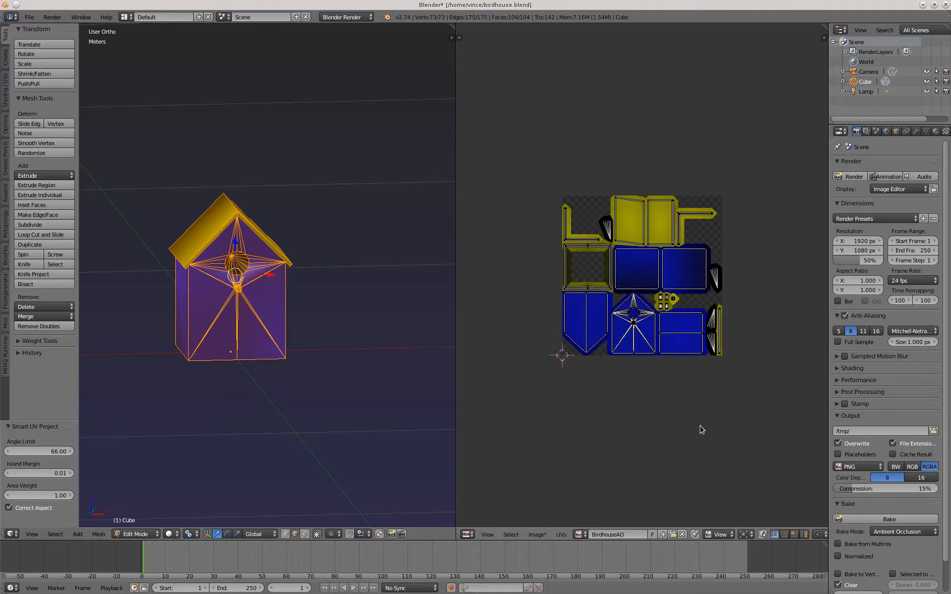
scroll(659, 268, up, 4)
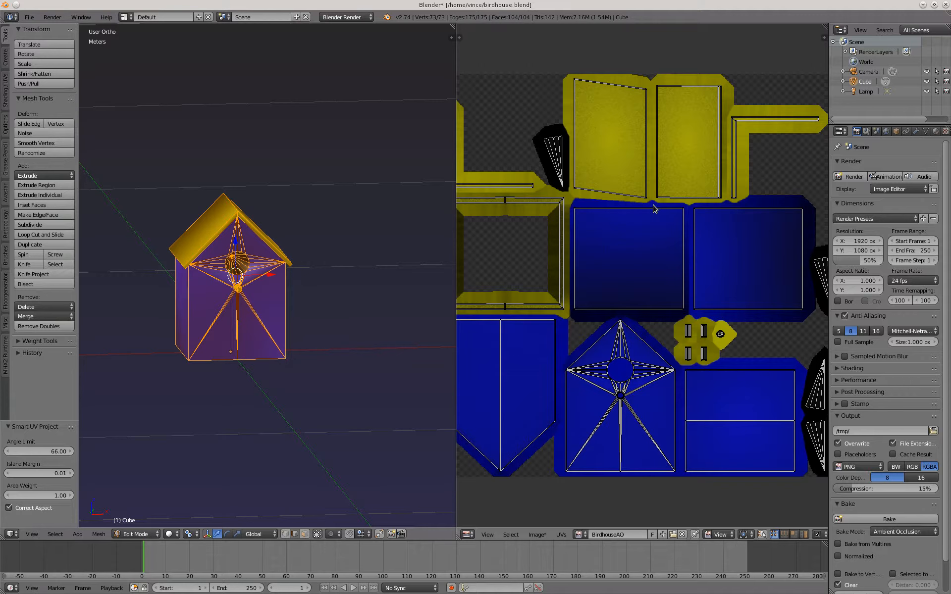
scroll(624, 295, down, 2)
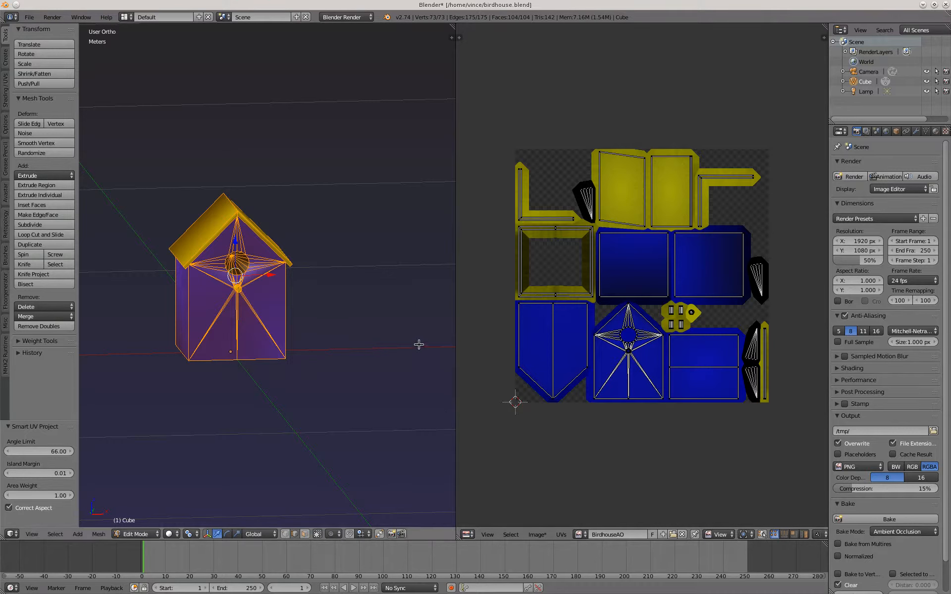
Turn on Textured Solid shading in the 3D view and switch the image editor to Paint mode
key(n)
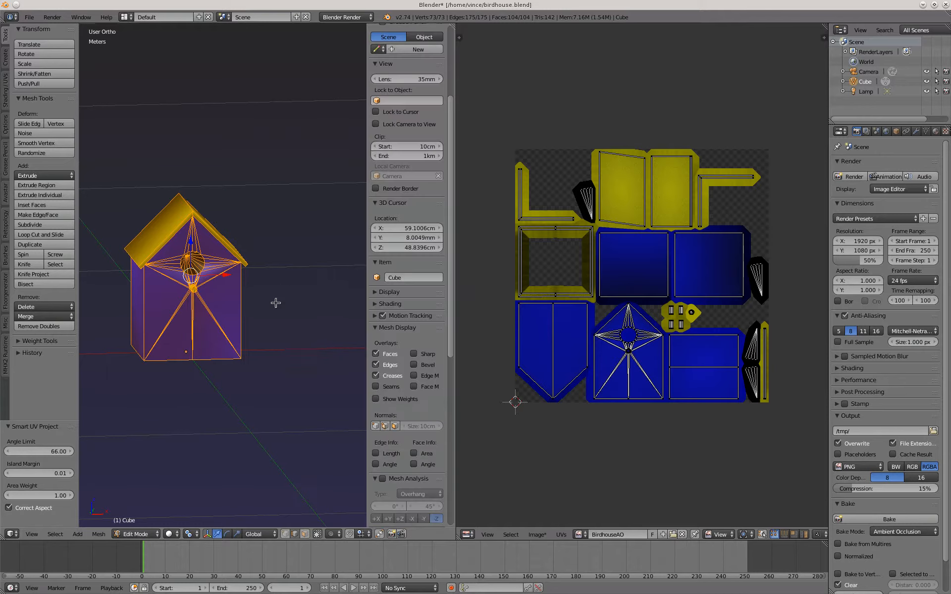
click(375, 305)
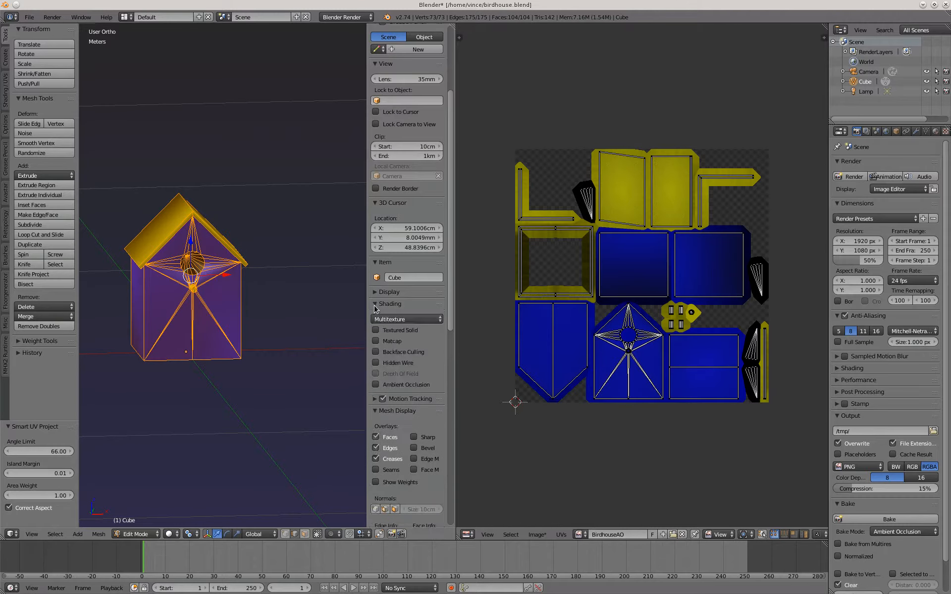
click(376, 331)
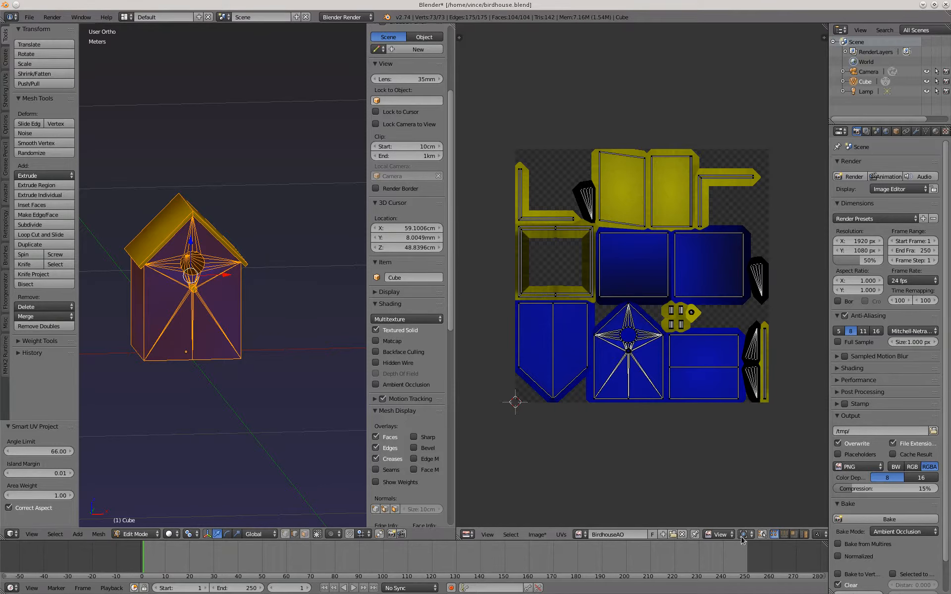
click(715, 535)
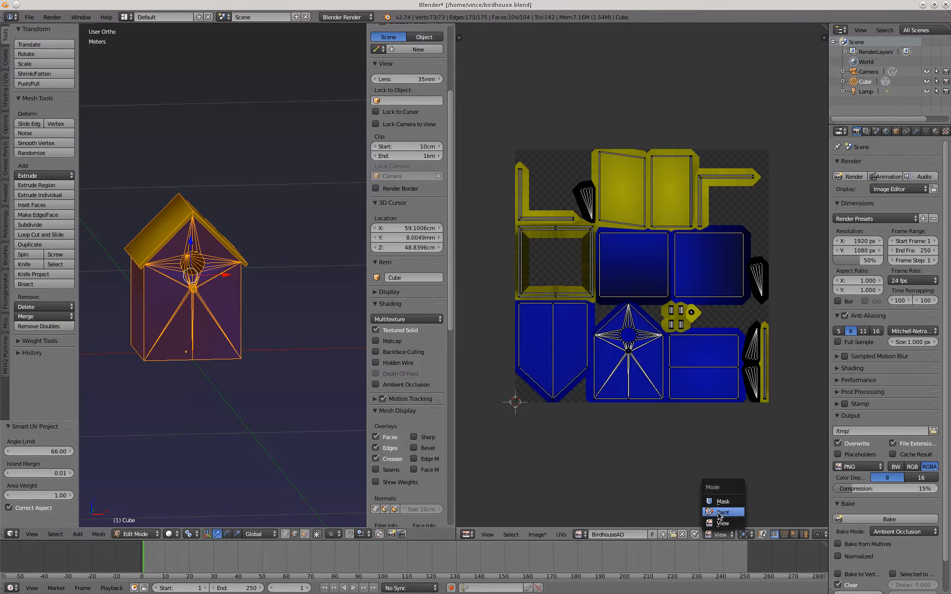
click(722, 513)
Try a paint stroke on the blue side wall island, check it on the model and undo it
drag(724, 259, 691, 279)
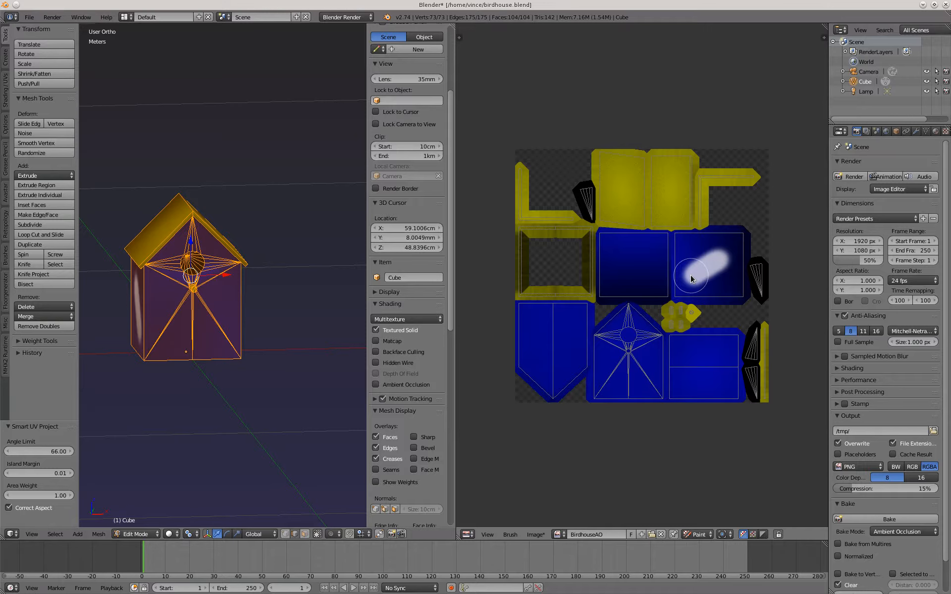
middle_drag(255, 316, 302, 317)
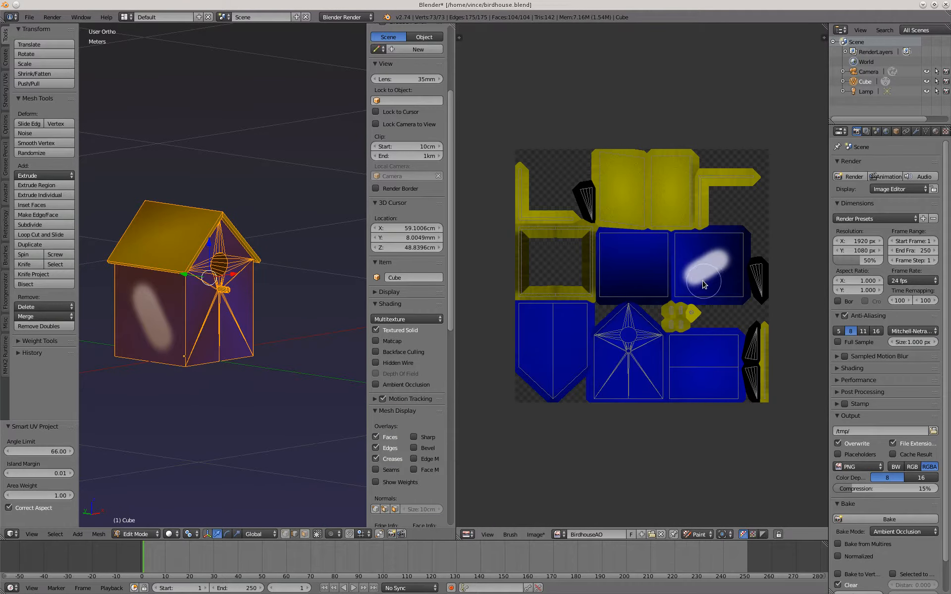
key(ctrl+z)
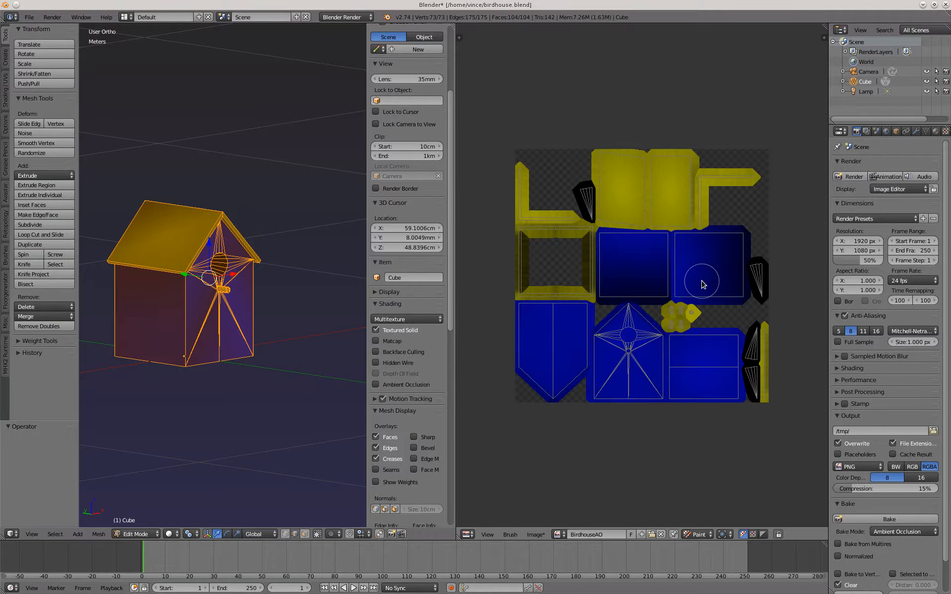
Shrink the paint brush to a small fraction of its size for fine writing
key(bracketleft)
key(bracketleft)
key(bracketleft)
key(bracketleft)
key(bracketleft)
key(bracketleft)
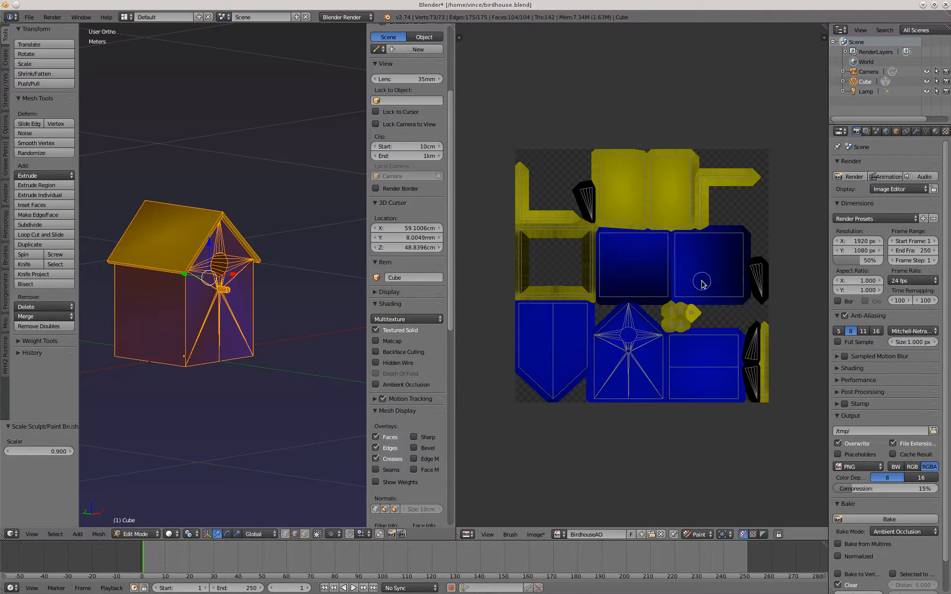
key(bracketleft)
key(bracketleft)
key(bracketleft)
key(bracketleft)
key(bracketleft)
Try a thin stroke on the floor island, check it on the birdhouse's underside and undo the test painting
drag(726, 345, 703, 367)
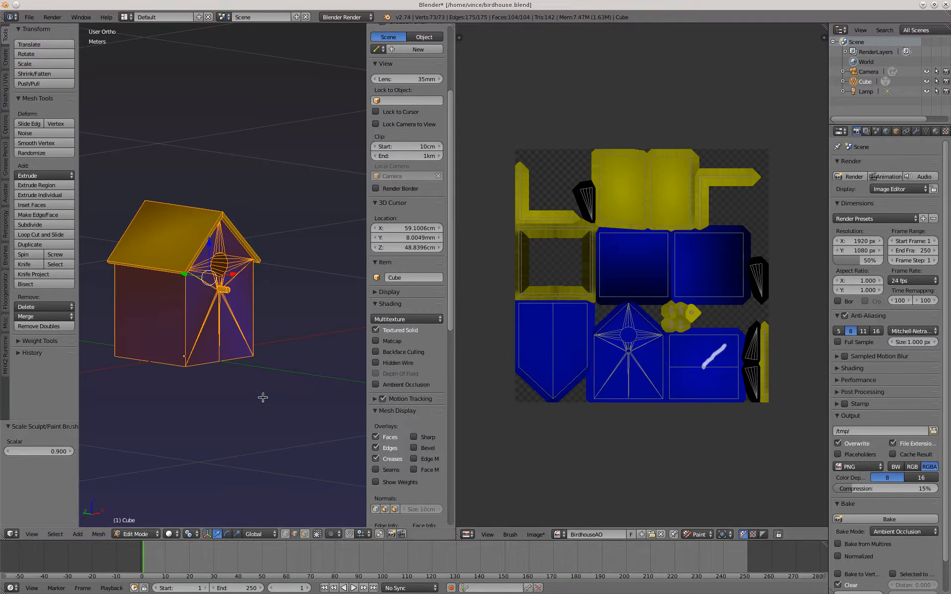
middle_drag(251, 392, 317, 292)
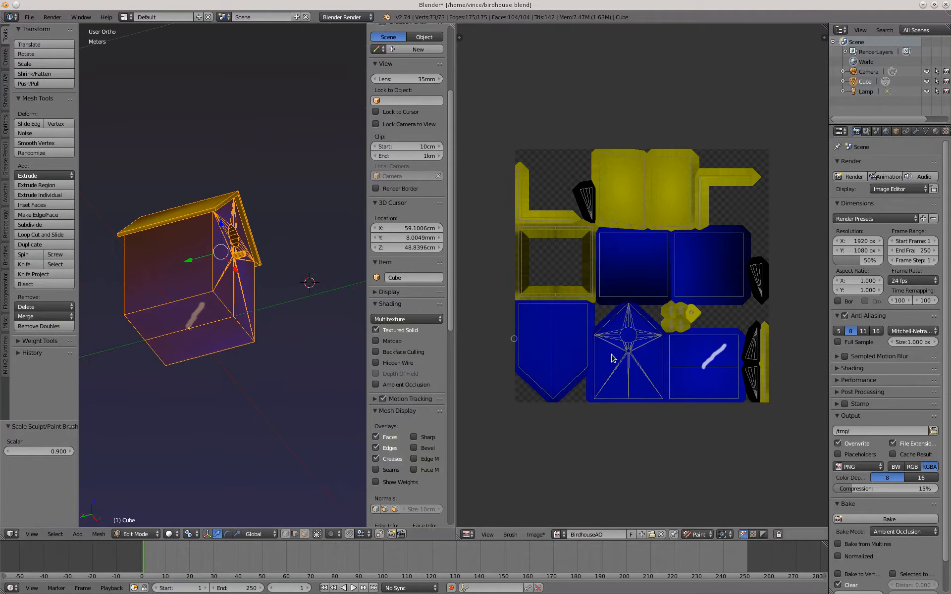
click(721, 380)
key(ctrl+z)
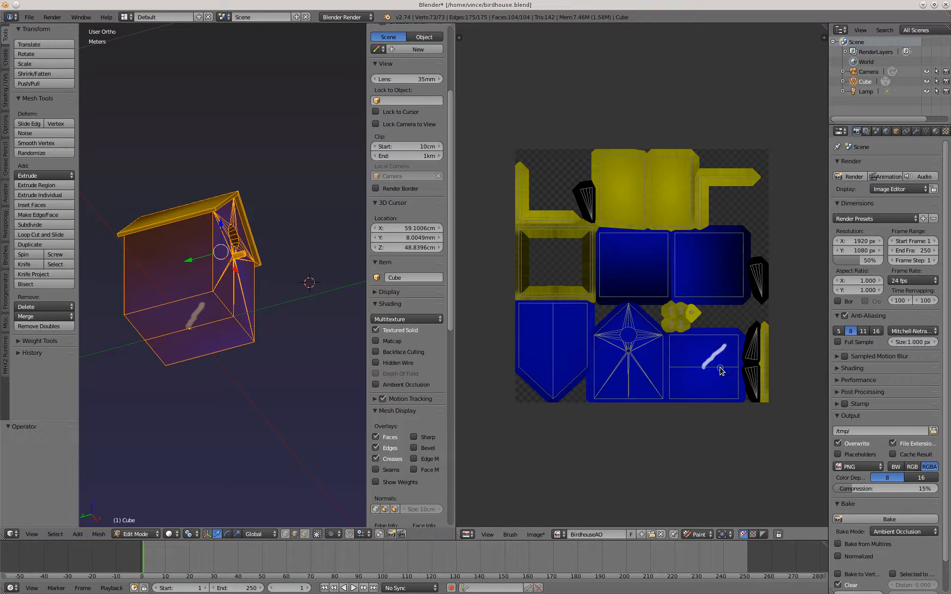
key(ctrl+z)
With a slightly smaller brush, handwrite the author's name, 2015 and 4-11 in white across the floor island
key(bracketleft)
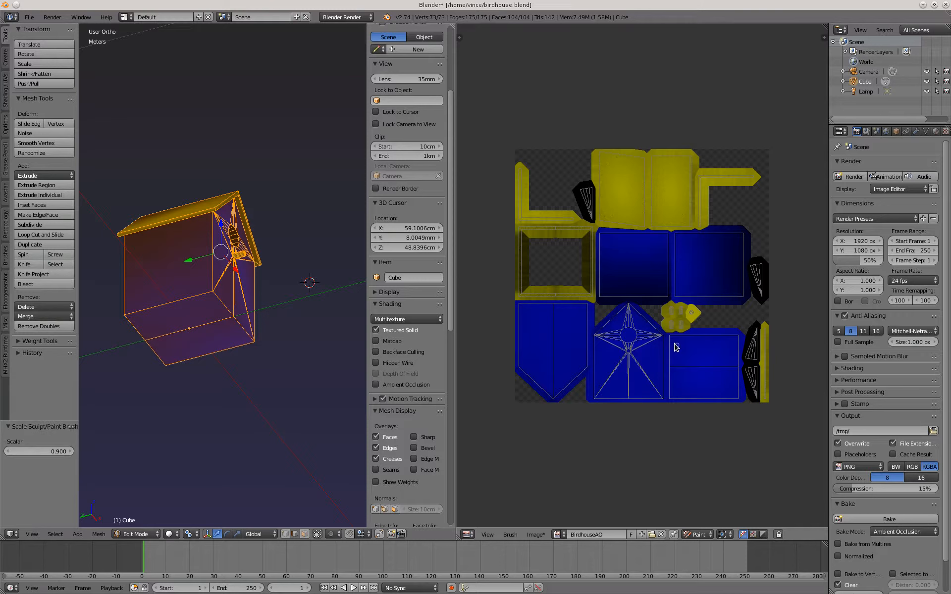
mouse_move(676, 340)
mouse_down()
mouse_move(683, 348)
mouse_move(692, 339)
mouse_move(694, 349)
mouse_move(711, 339)
mouse_move(714, 350)
mouse_move(743, 346)
mouse_up()
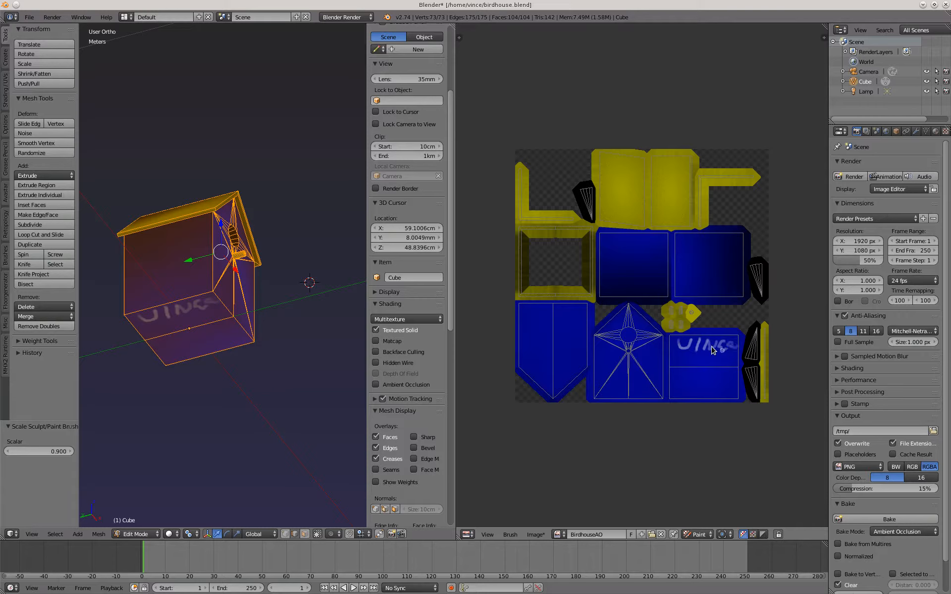
mouse_move(673, 364)
mouse_down()
mouse_move(674, 377)
mouse_move(693, 363)
mouse_move(712, 372)
mouse_move(723, 359)
mouse_move(685, 396)
mouse_move(703, 385)
mouse_move(718, 394)
mouse_up()
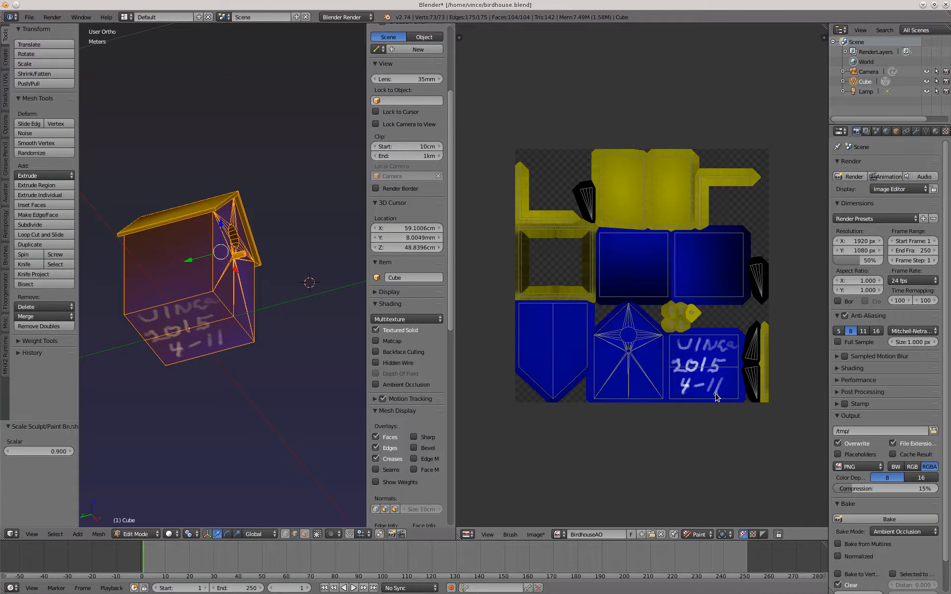
middle_drag(314, 384, 309, 384)
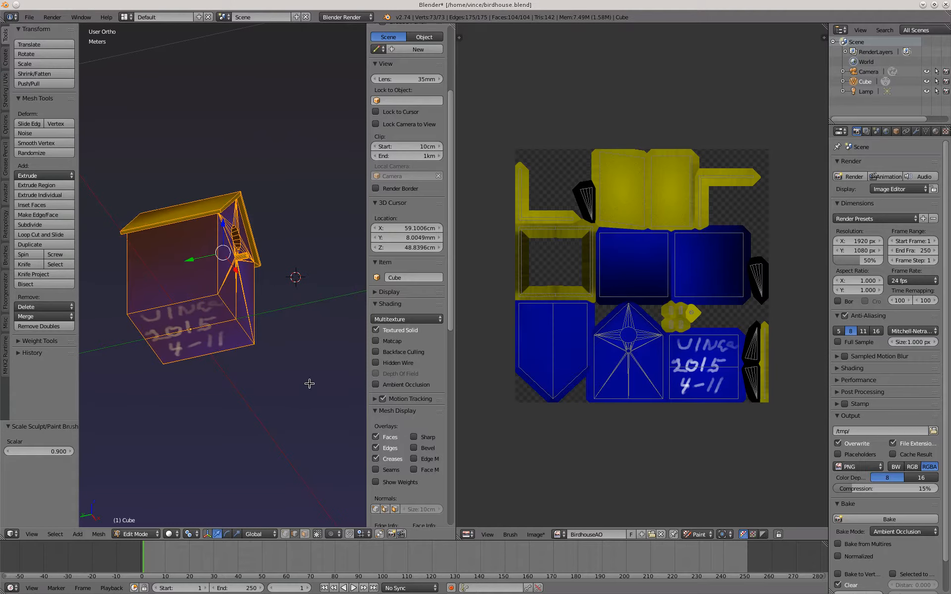
Export the birdhouse in default Collada format as birdhouse.dae with Apply Modifiers, Selection Only and Include UV Textures enabled
click(36, 18)
mouse_move(38, 206)
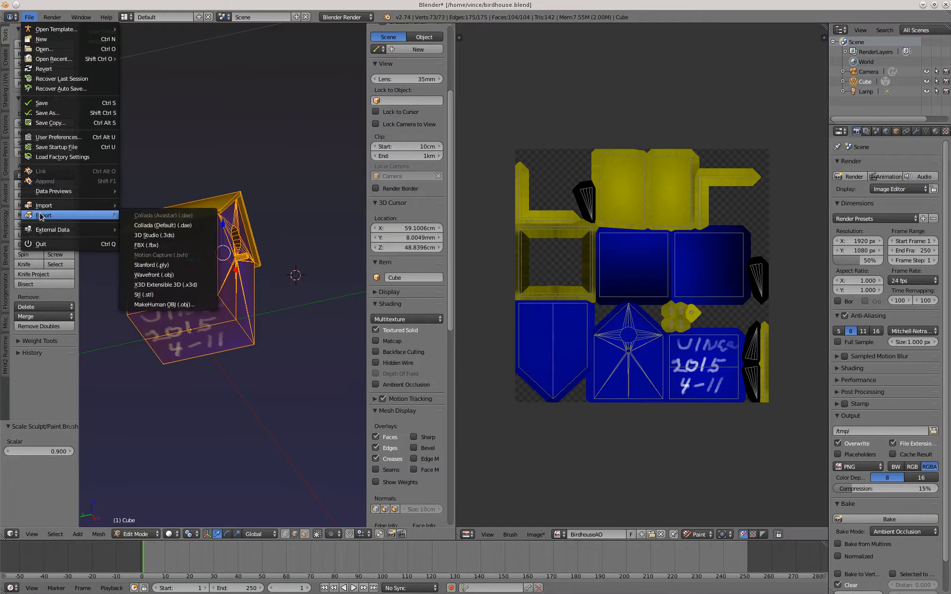
click(193, 220)
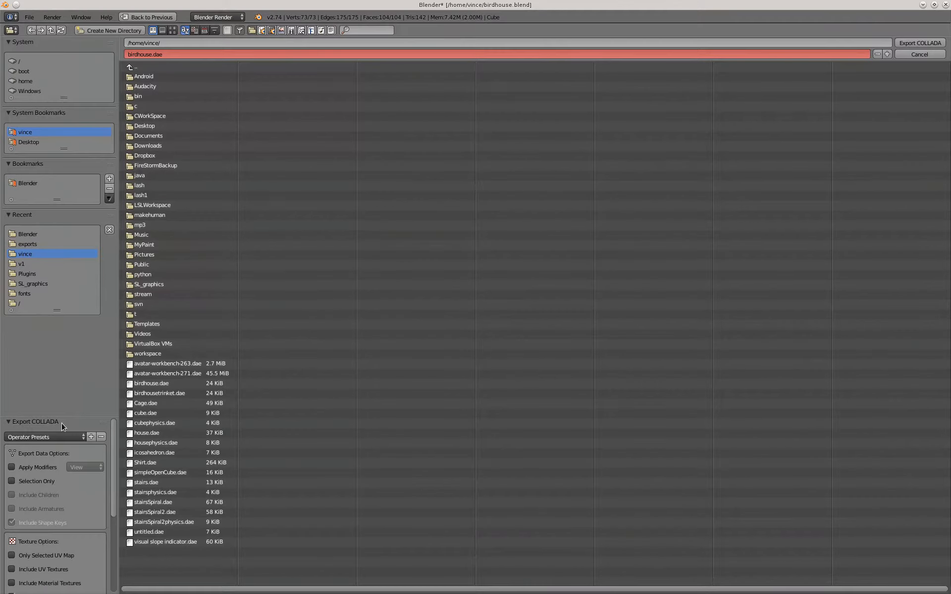
click(11, 468)
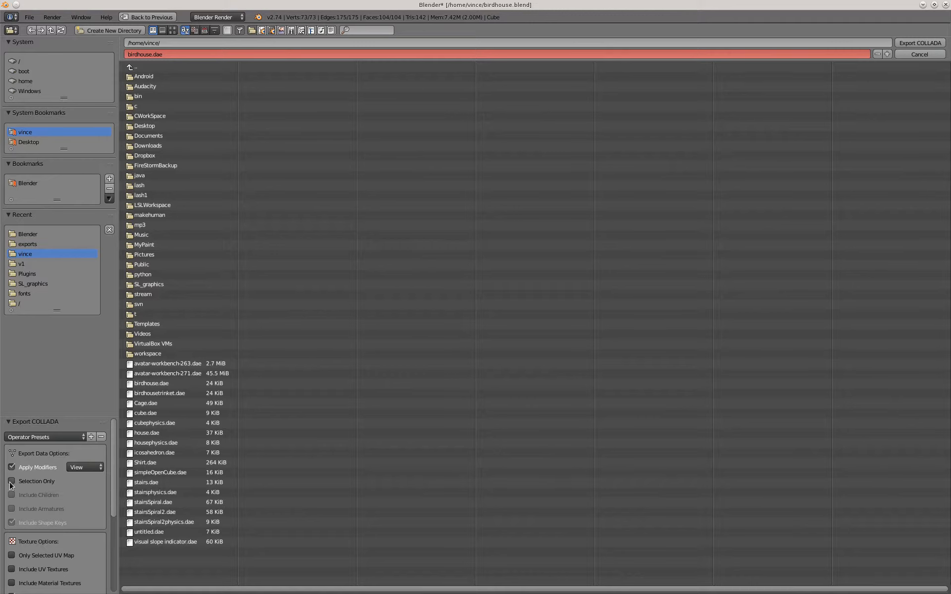
click(11, 482)
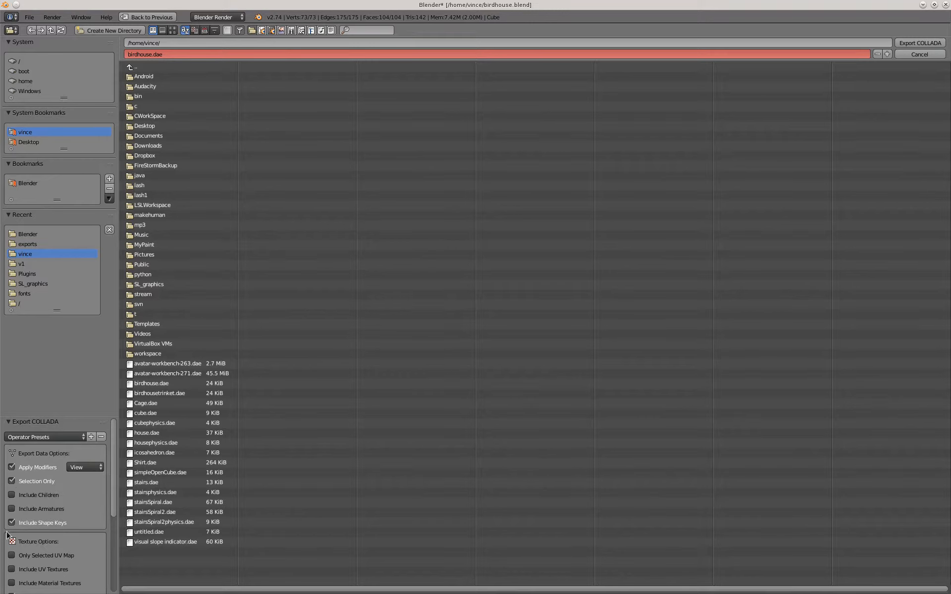
click(11, 569)
click(924, 58)
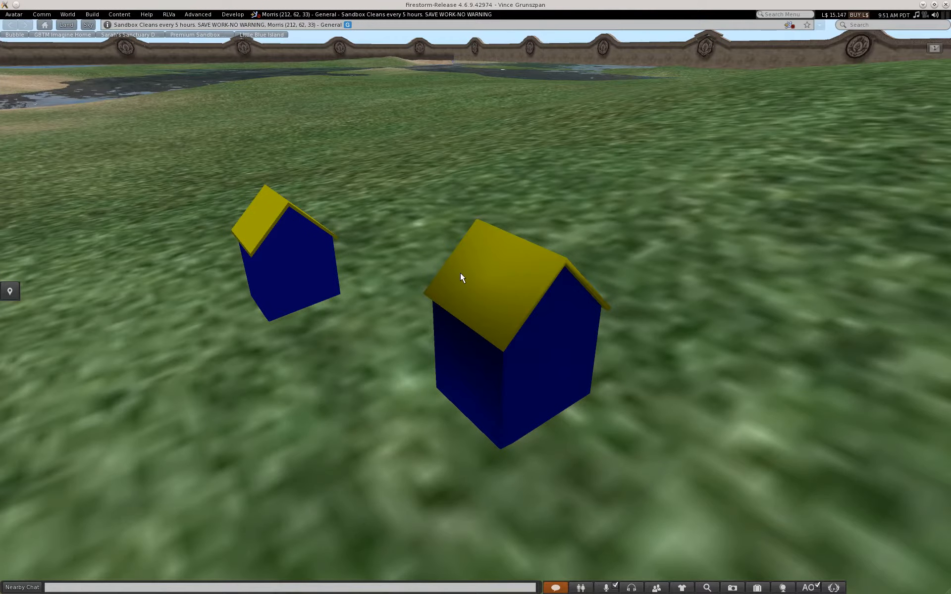
Switch to Firestorm and load birdhouse.dae from the home folder as a mesh model for upload
click(92, 14)
mouse_move(106, 142)
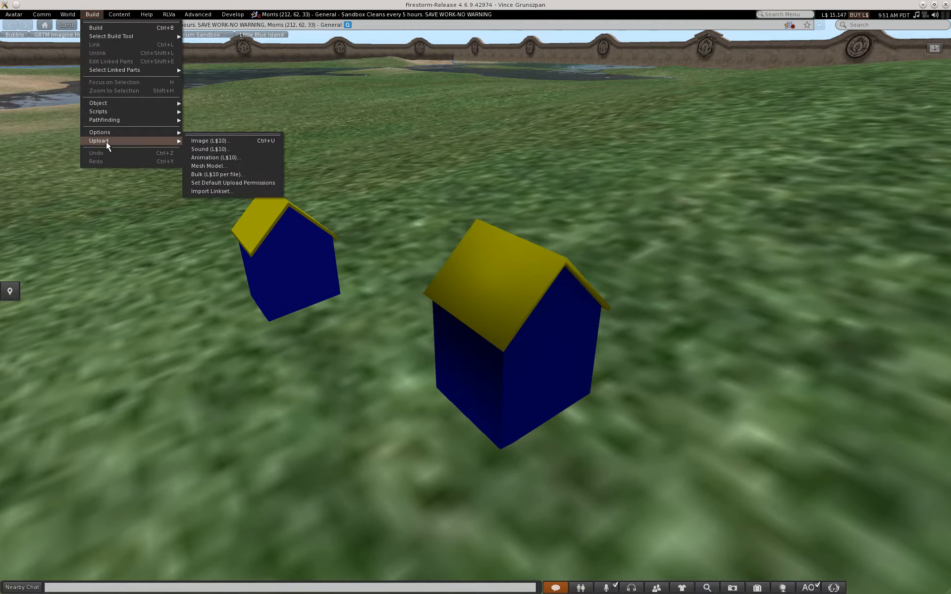
click(201, 166)
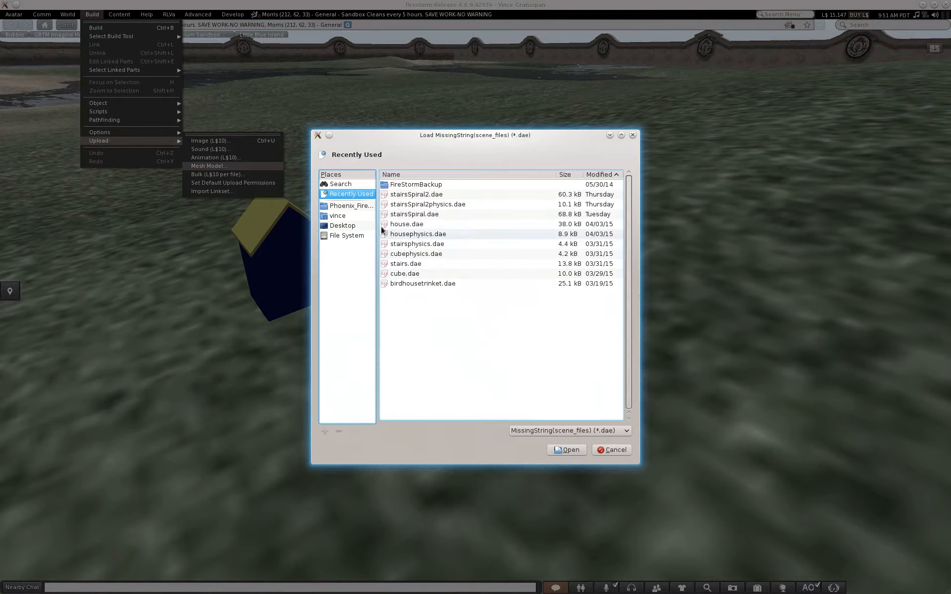
click(344, 215)
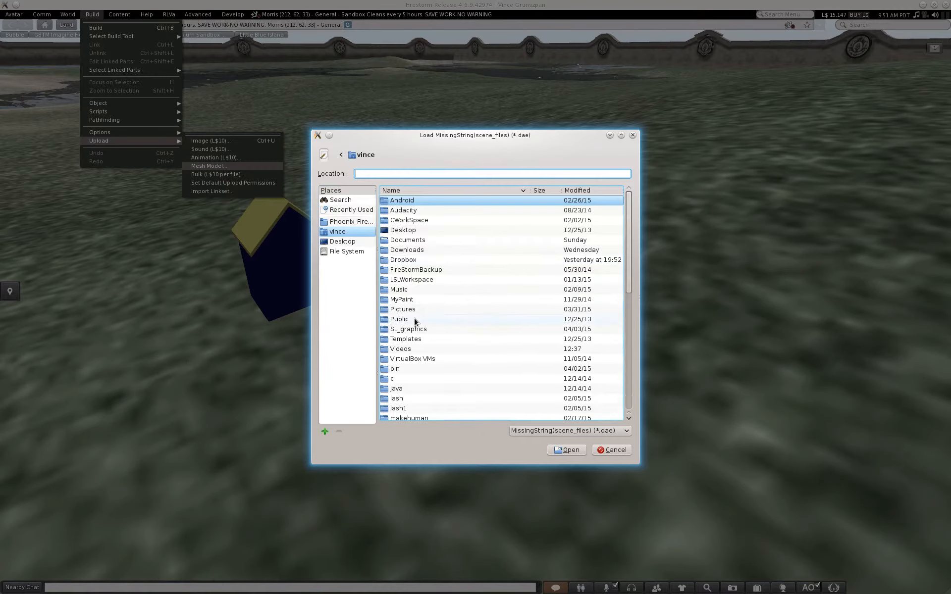
scroll(419, 320, down, 5)
double_click(419, 322)
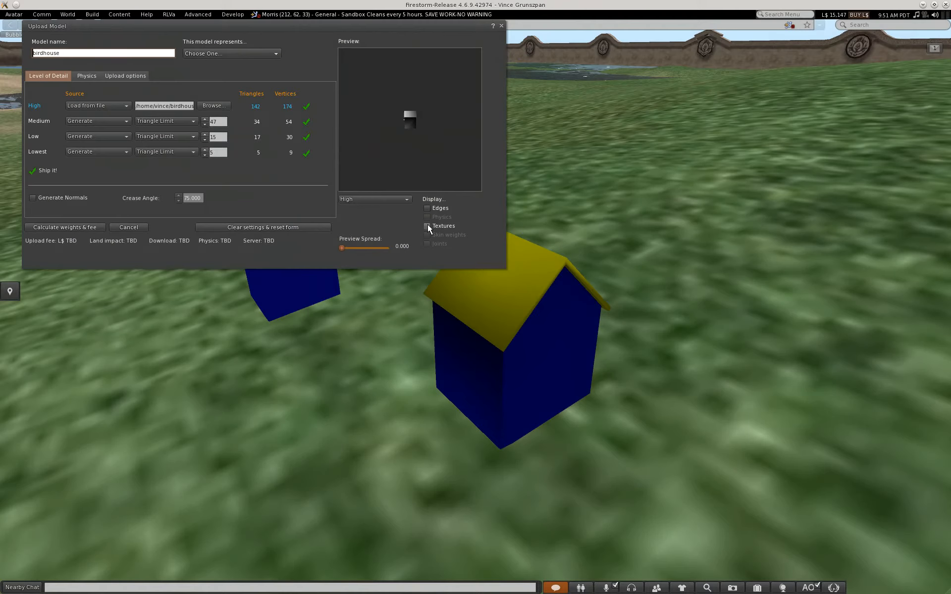
Show textures in the enlarged upload preview and set what the model represents to Not really any of these
click(428, 226)
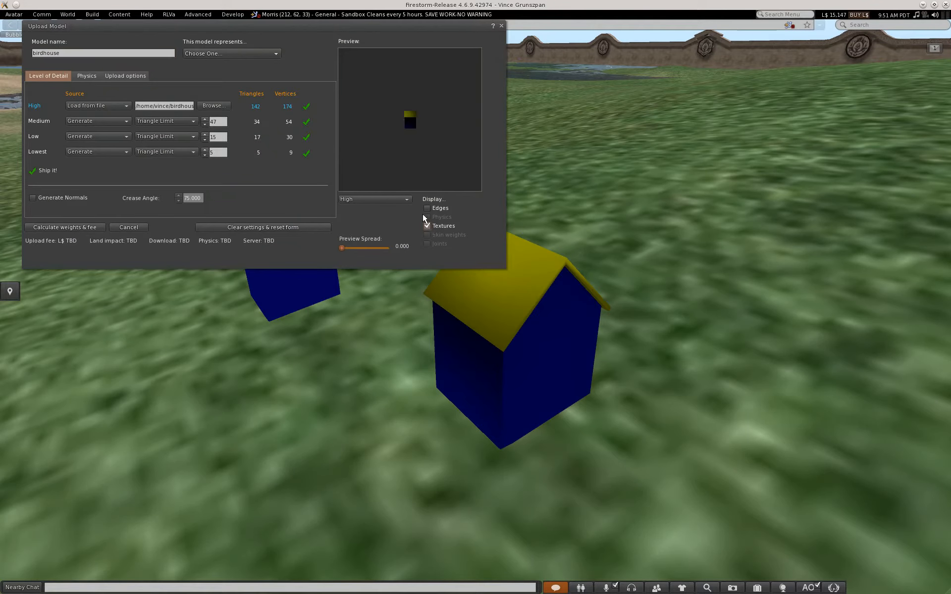
scroll(436, 154, up, 2)
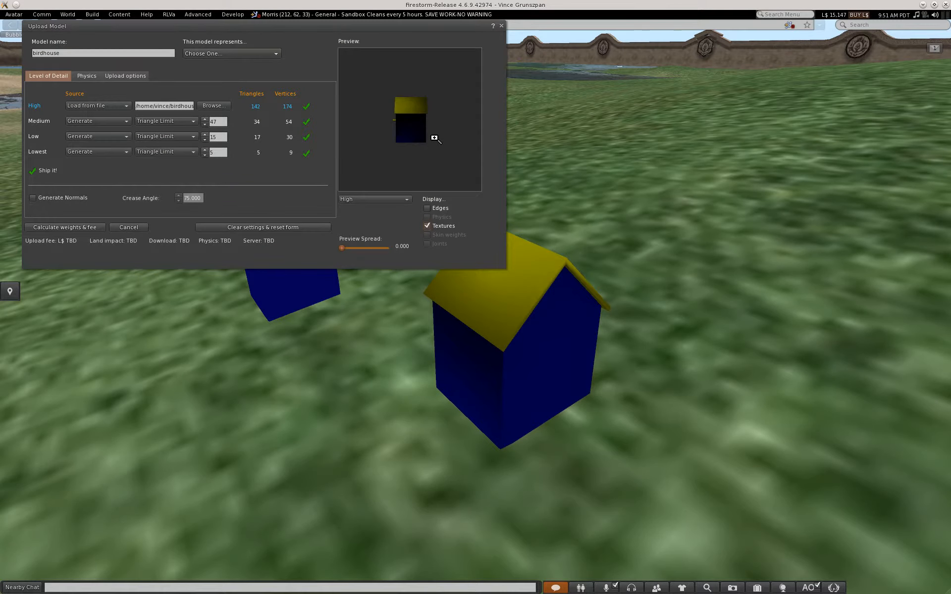
click(217, 54)
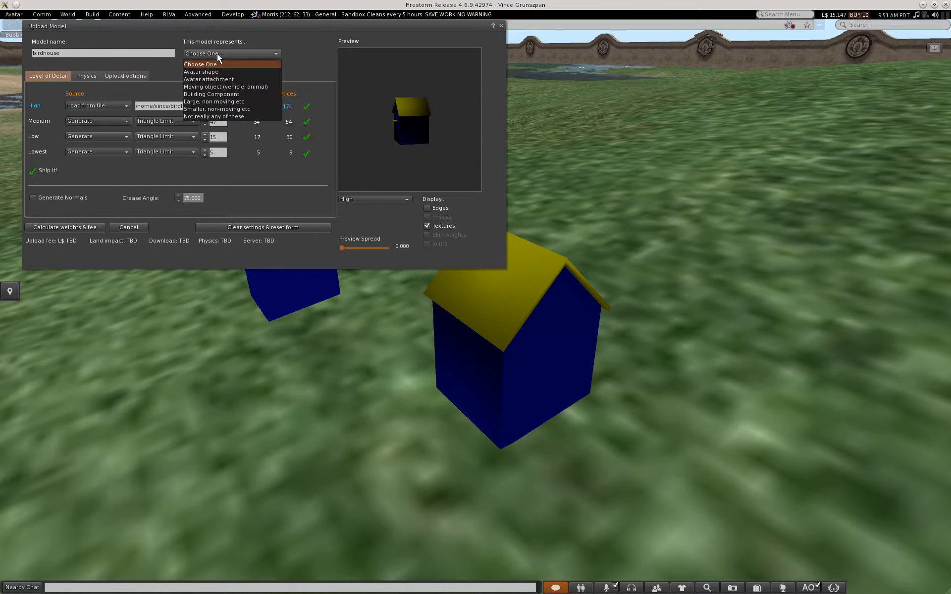
click(213, 117)
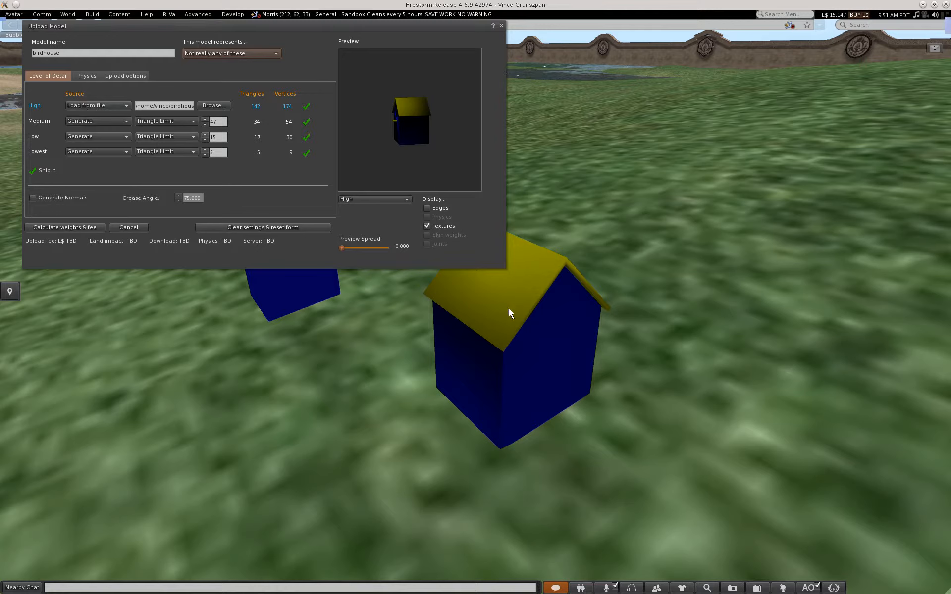
Examine the two in-world birdhouses from far away and from close up, keeping the upload window out of the way
drag(385, 27, 354, 26)
alt+drag(525, 259, 690, 482)
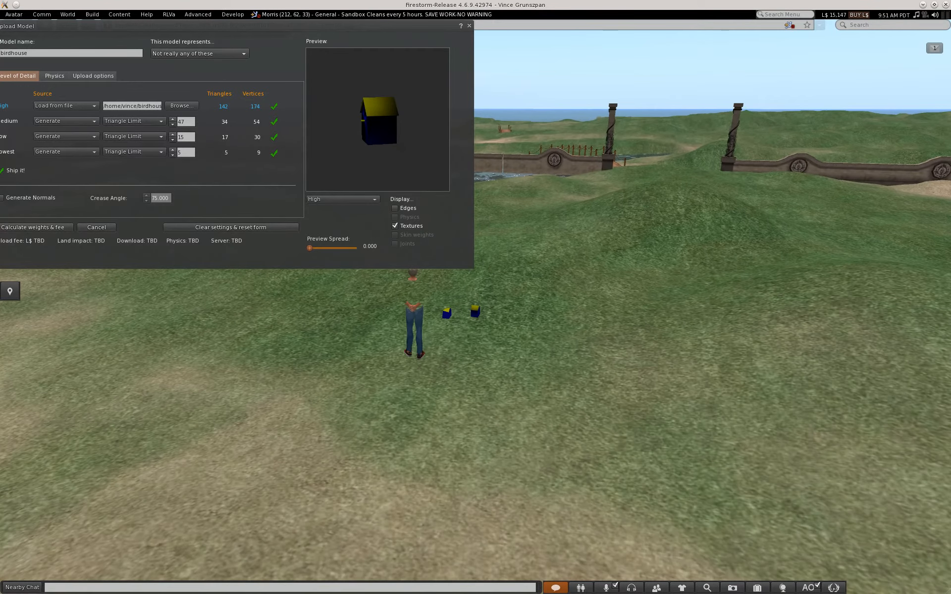
alt+drag(472, 326, 470, 301)
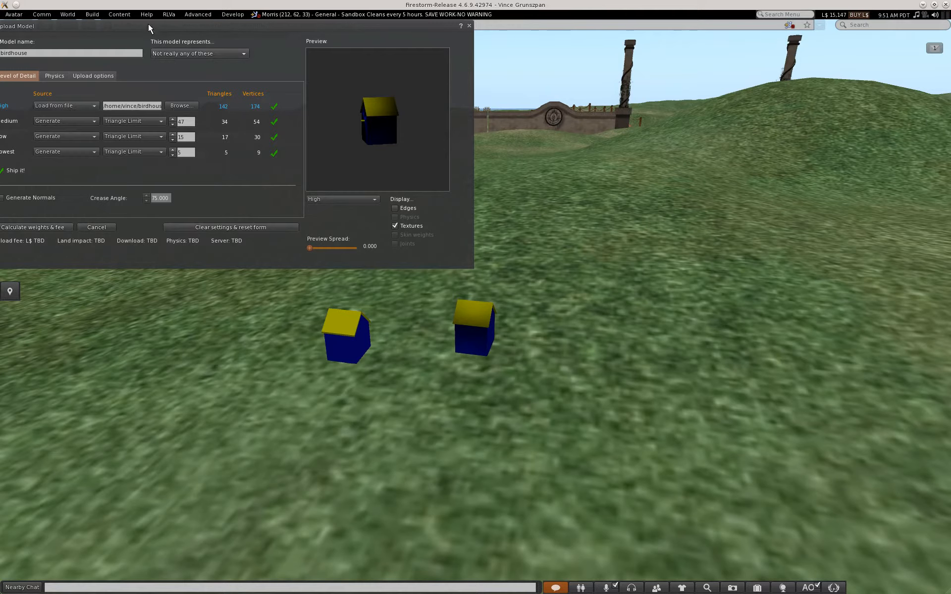
drag(148, 25, 230, 51)
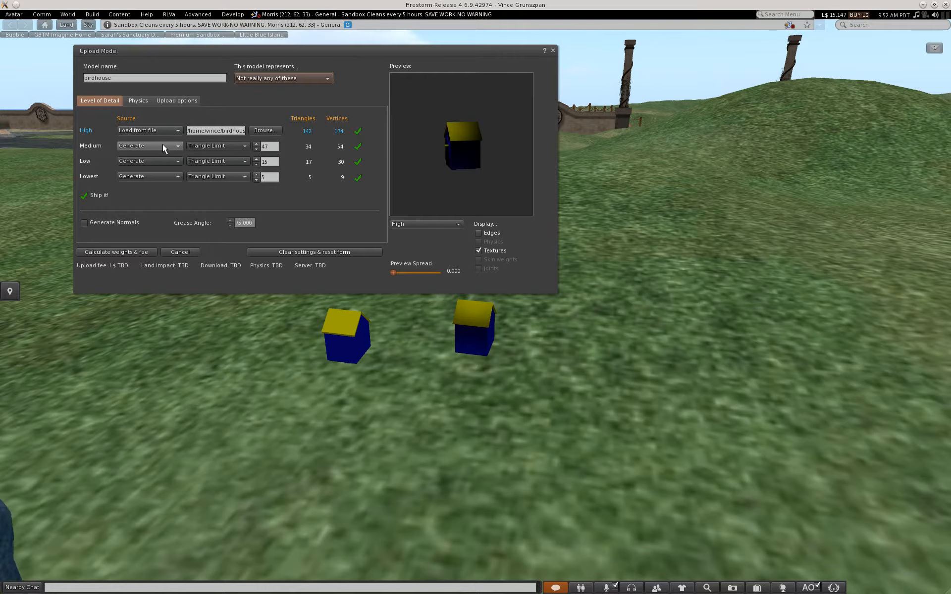
drag(226, 50, 168, 56)
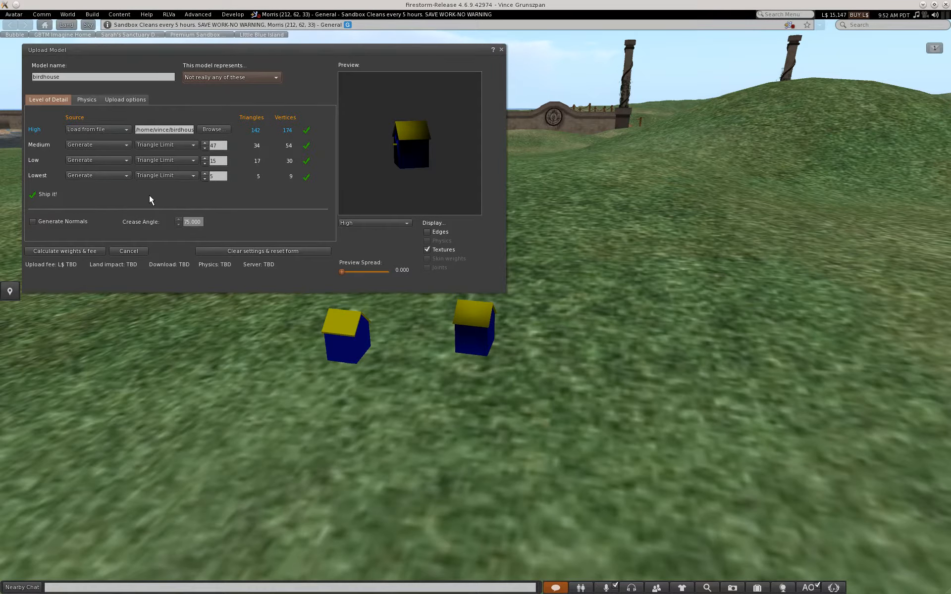
Calculate the weights and fee, and recalculate them with the Medium and Low levels of detail set to Use LoD above
click(75, 248)
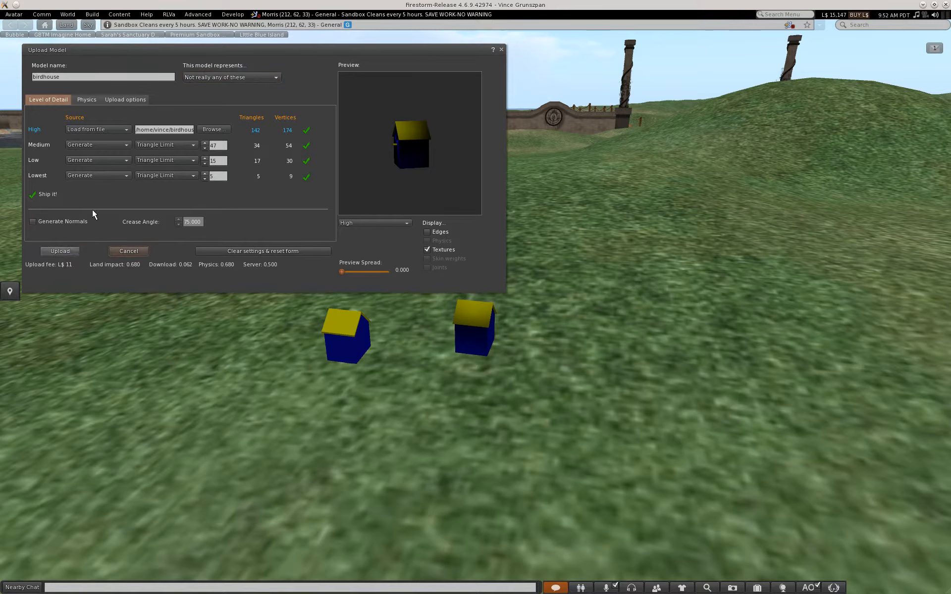
click(98, 145)
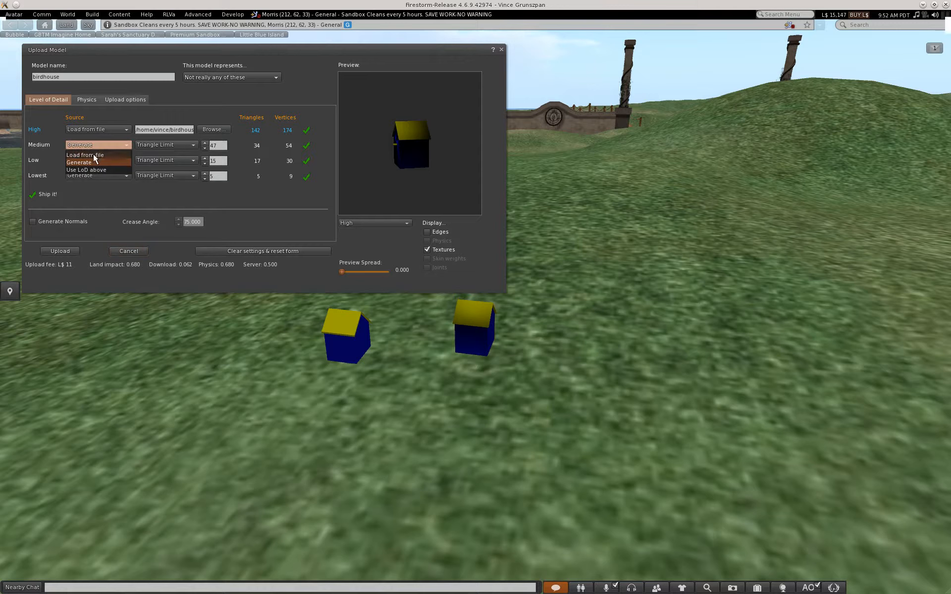
click(93, 170)
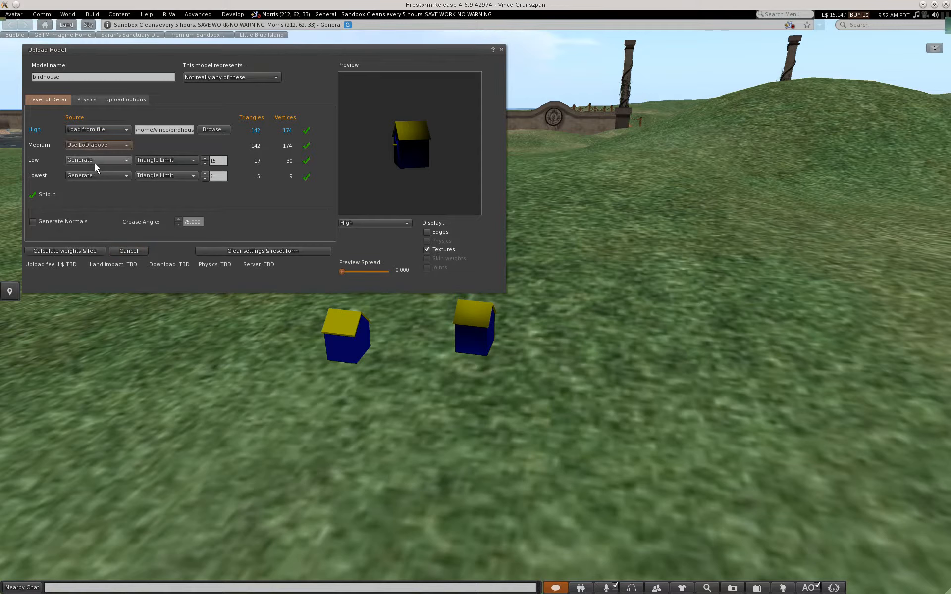
click(94, 159)
click(90, 183)
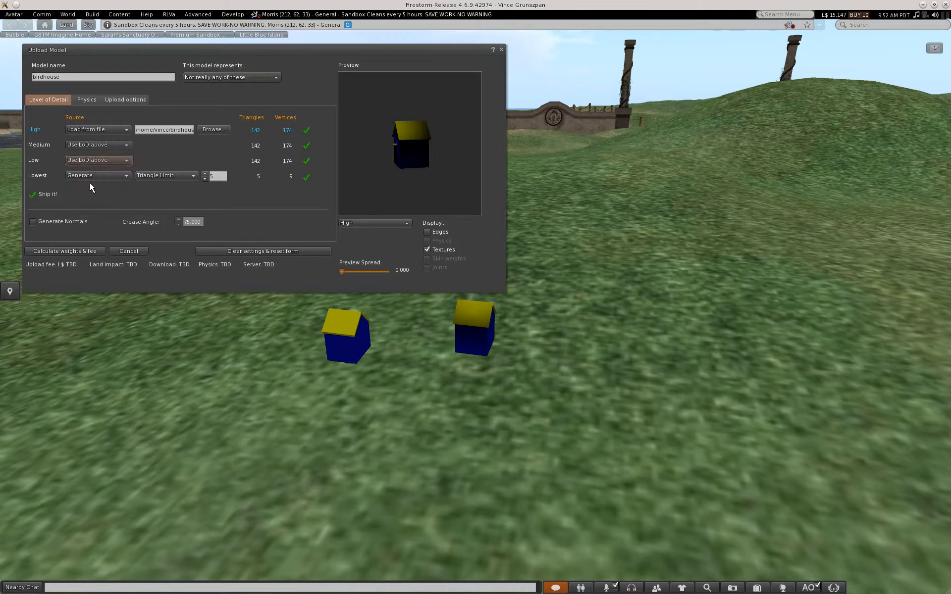
click(66, 249)
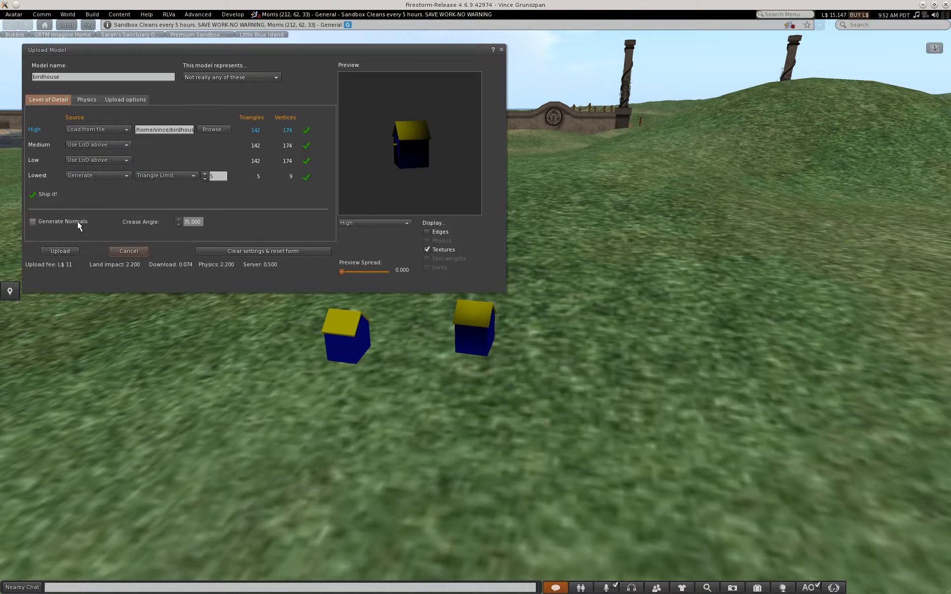
Set the Lowest level of detail to Use LoD above and recalculate the weights and fee
click(82, 178)
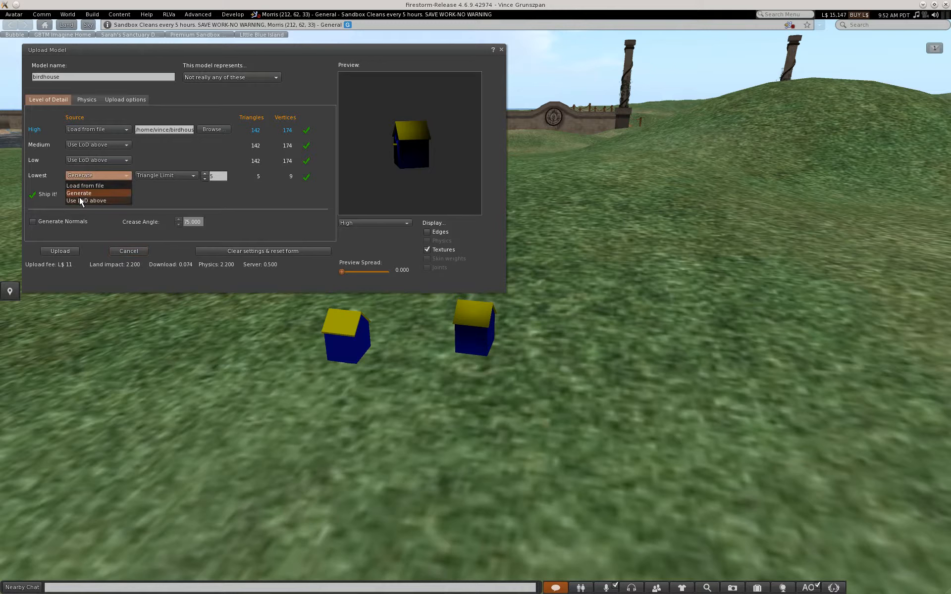
click(80, 197)
click(73, 248)
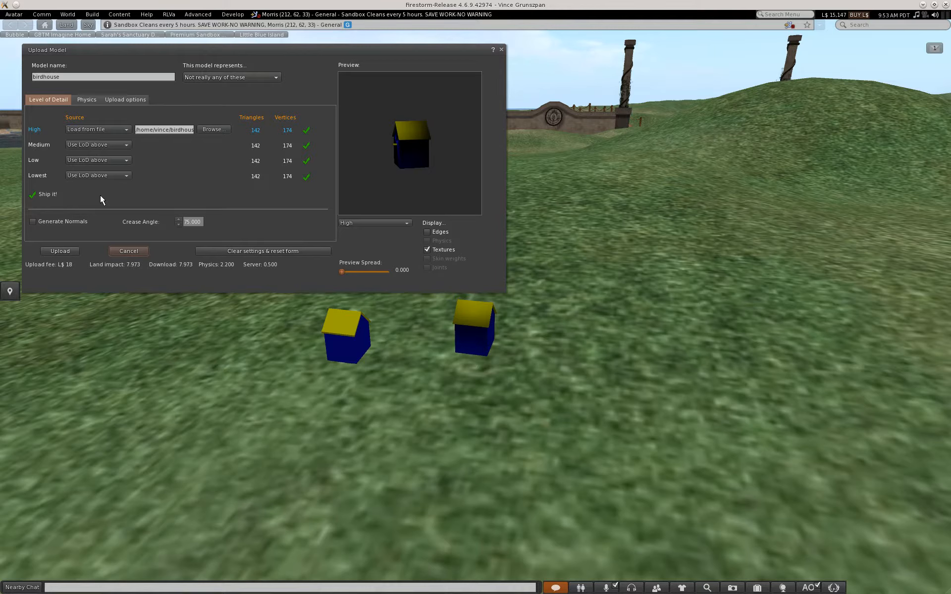
click(90, 143)
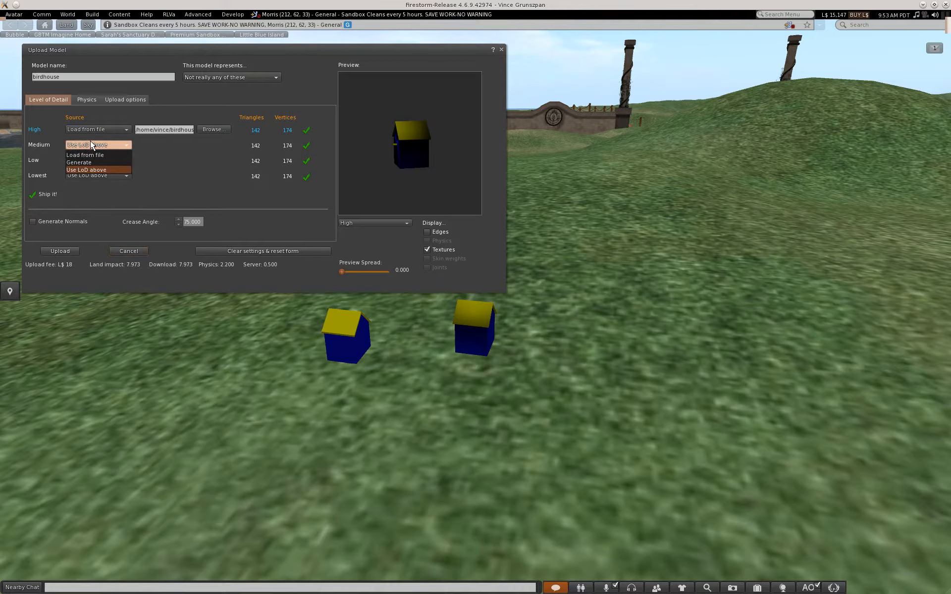
click(197, 188)
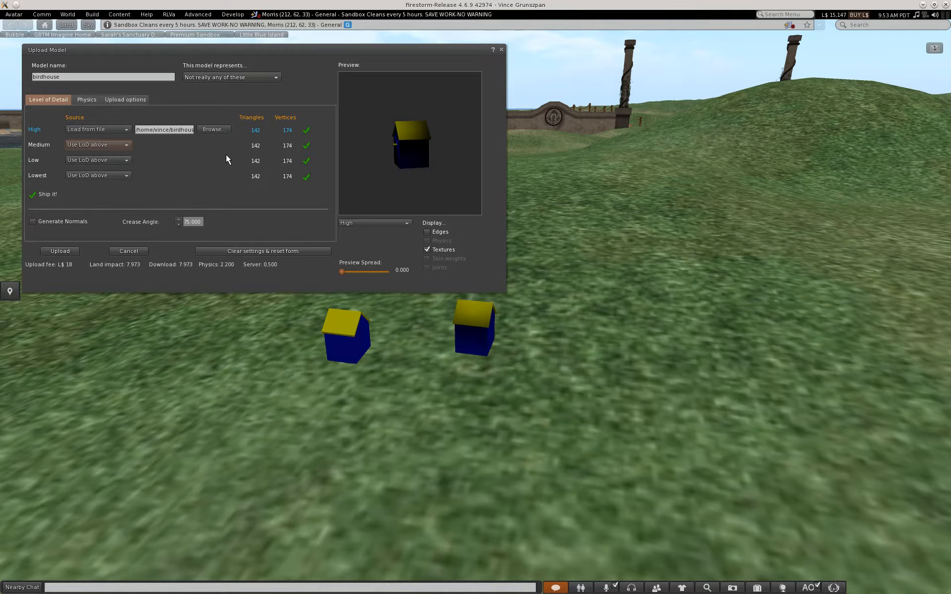
Try Load from file for the Medium level of detail, and return Medium, Low and Lowest to Generate
click(94, 144)
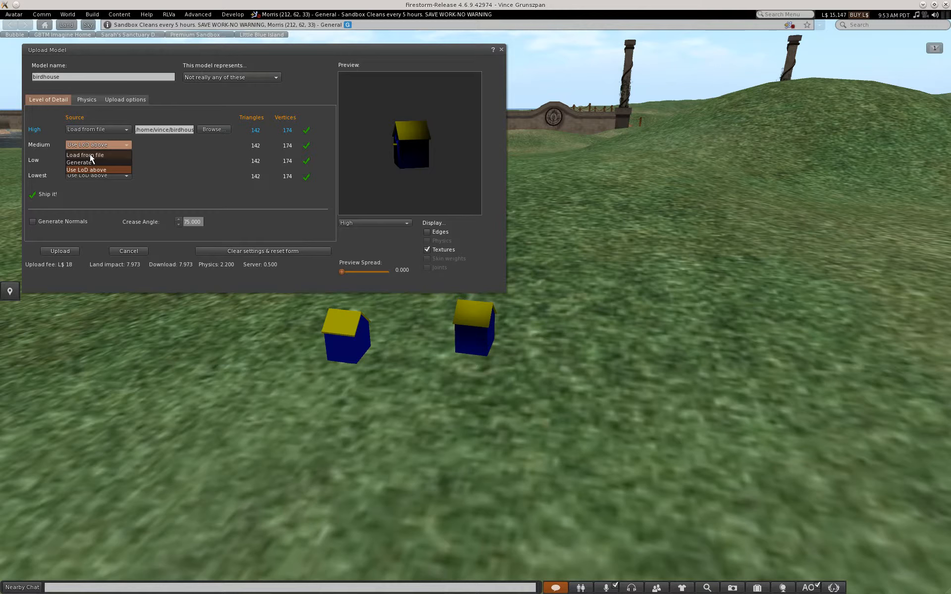
click(90, 155)
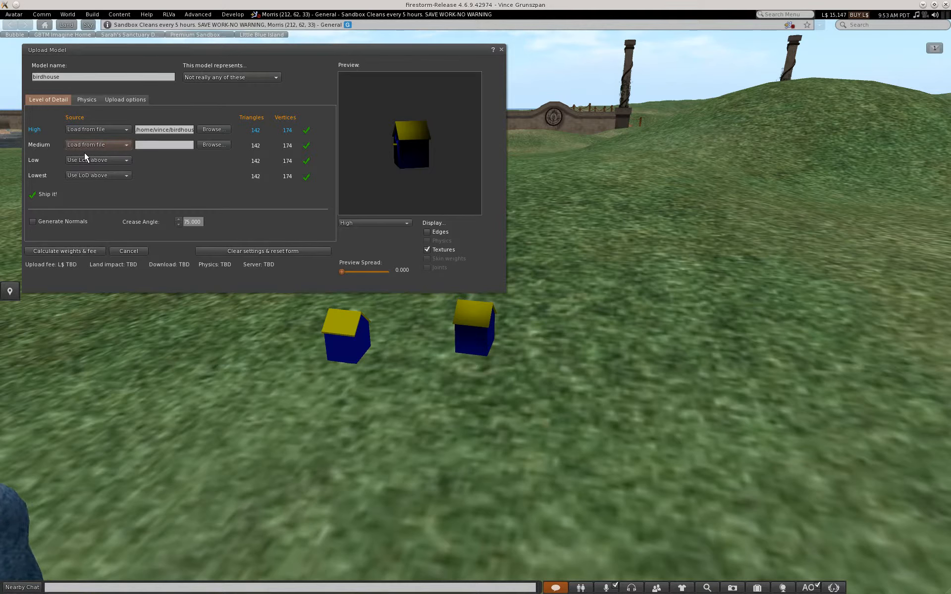
click(87, 147)
click(85, 163)
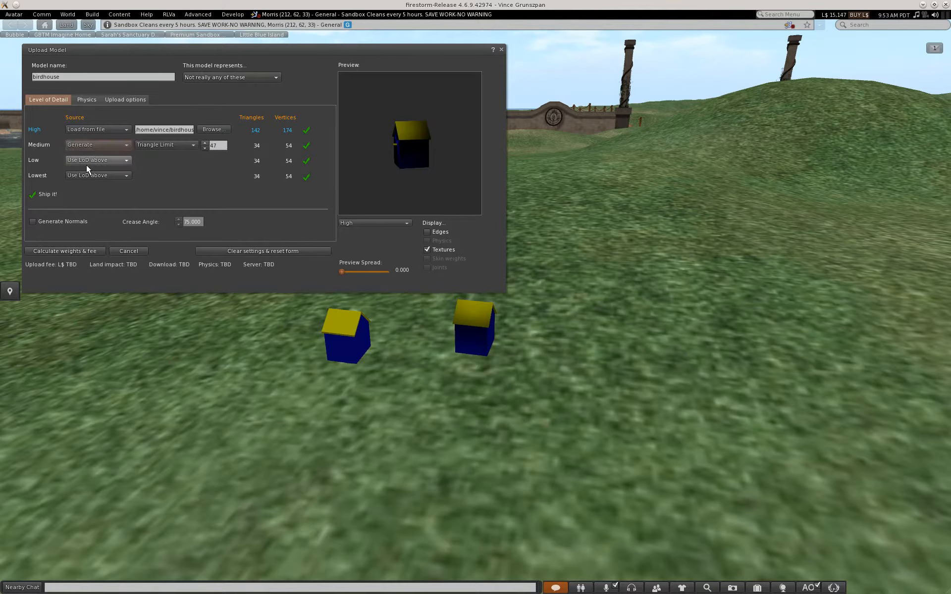
click(90, 160)
click(93, 175)
click(93, 173)
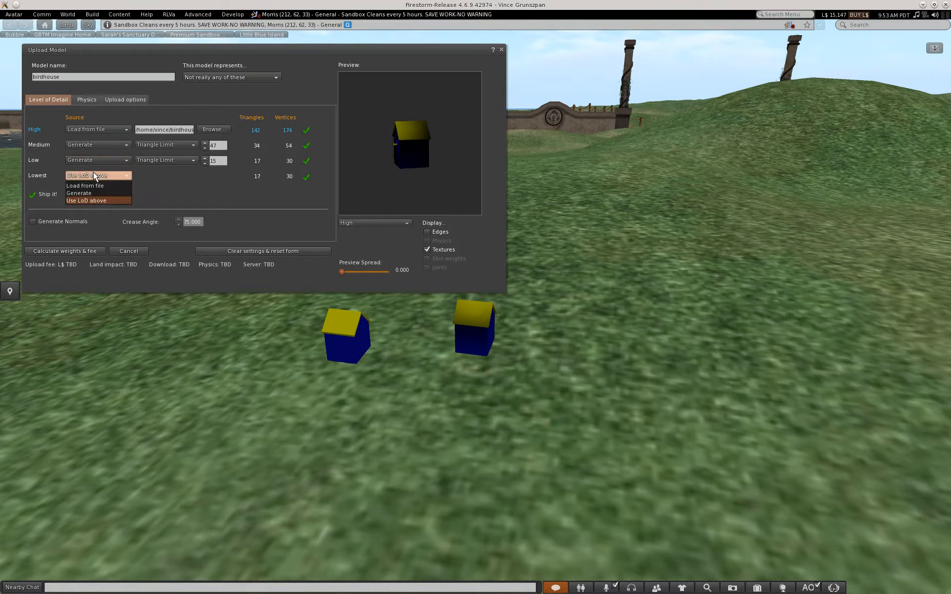
click(91, 198)
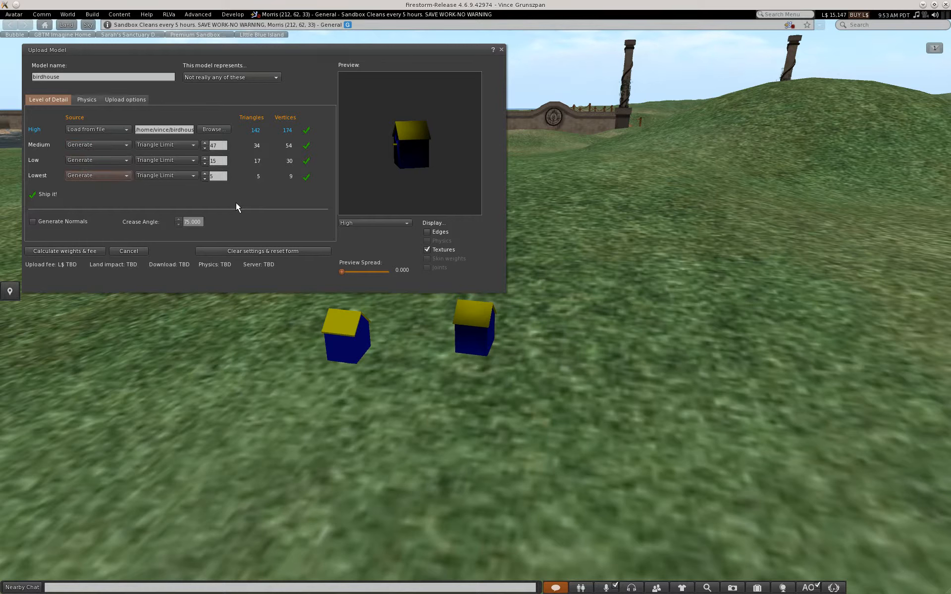
Switch back to Blender and join the image editor area into the 3D view, showing the birdhouse's front enlarged
key(ctrl+alt+Left)
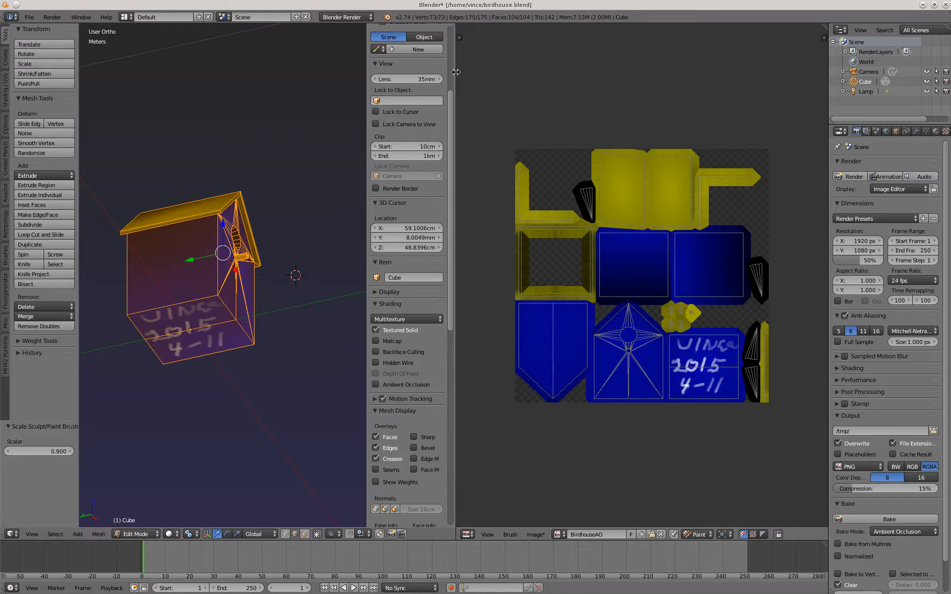
right_click(455, 73)
click(435, 72)
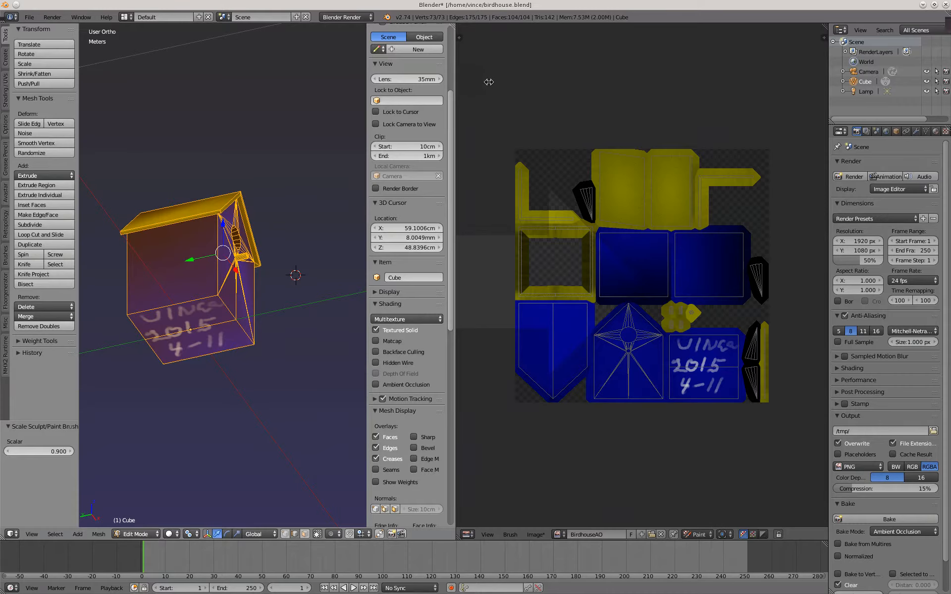
click(490, 82)
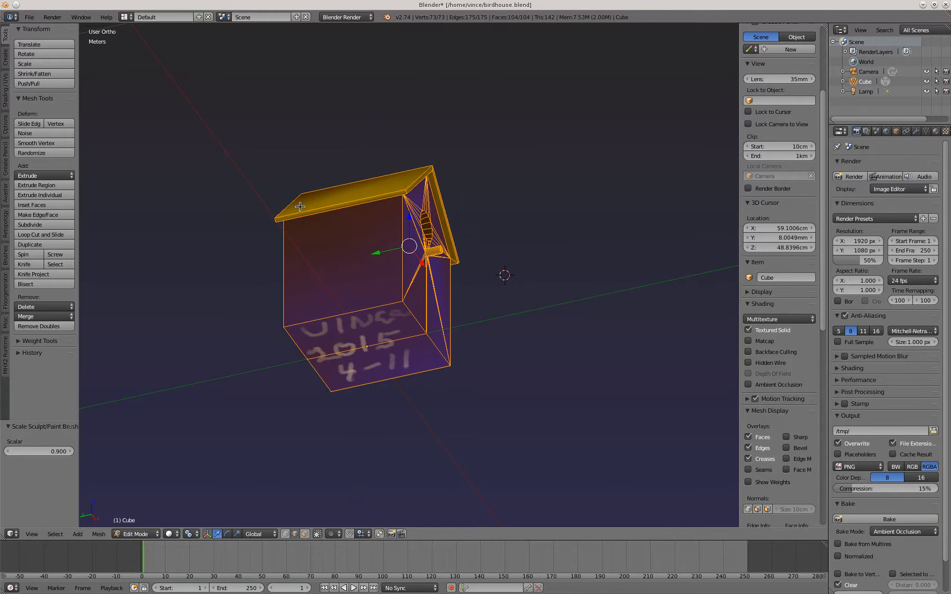
middle_drag(402, 272, 348, 322)
scroll(348, 307, up, 3)
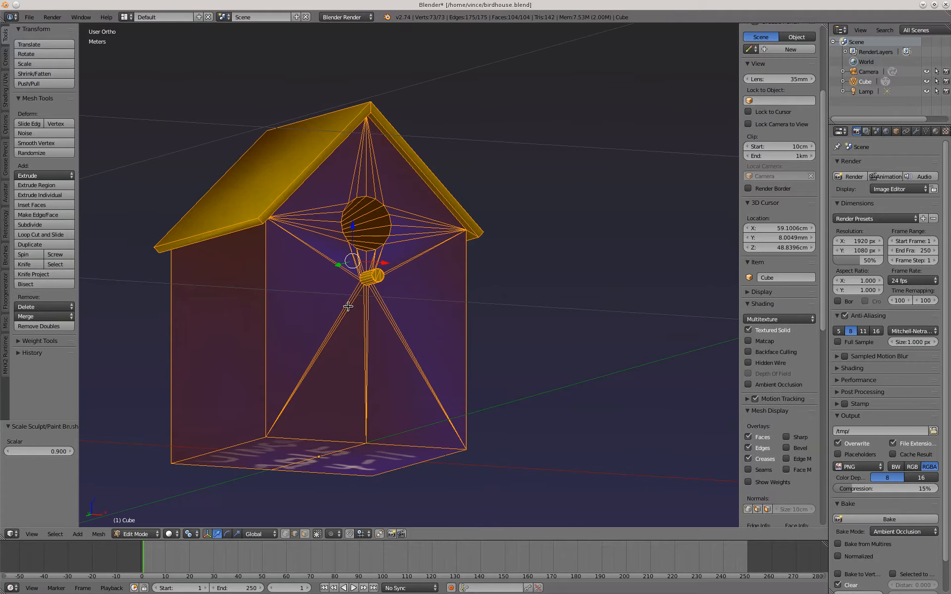
Merge the front wall's right eave corner vertex with the adjacent roof vertex using At Last
key(ctrl+Tab)
click(348, 307)
middle_drag(399, 331, 379, 342)
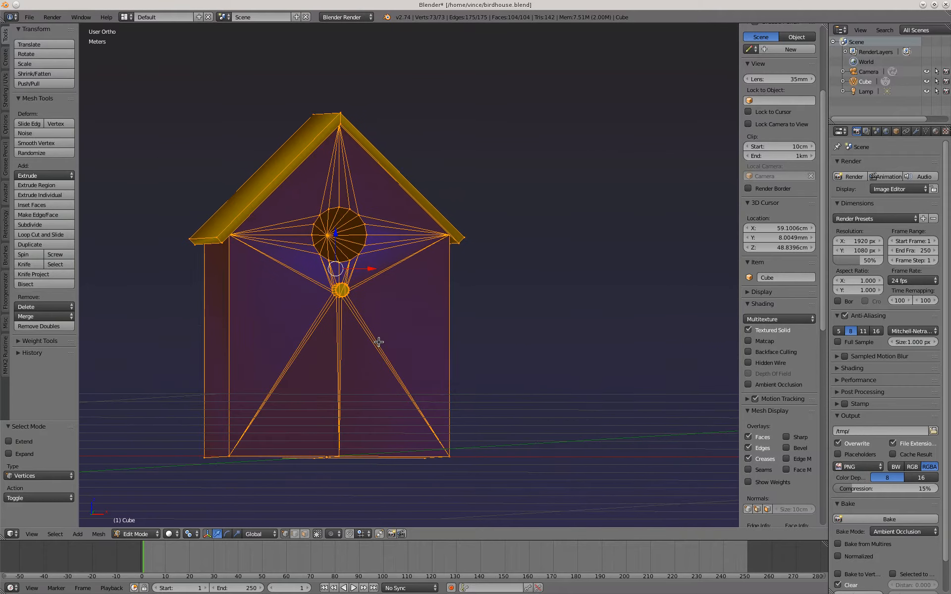
scroll(378, 341, up, 2)
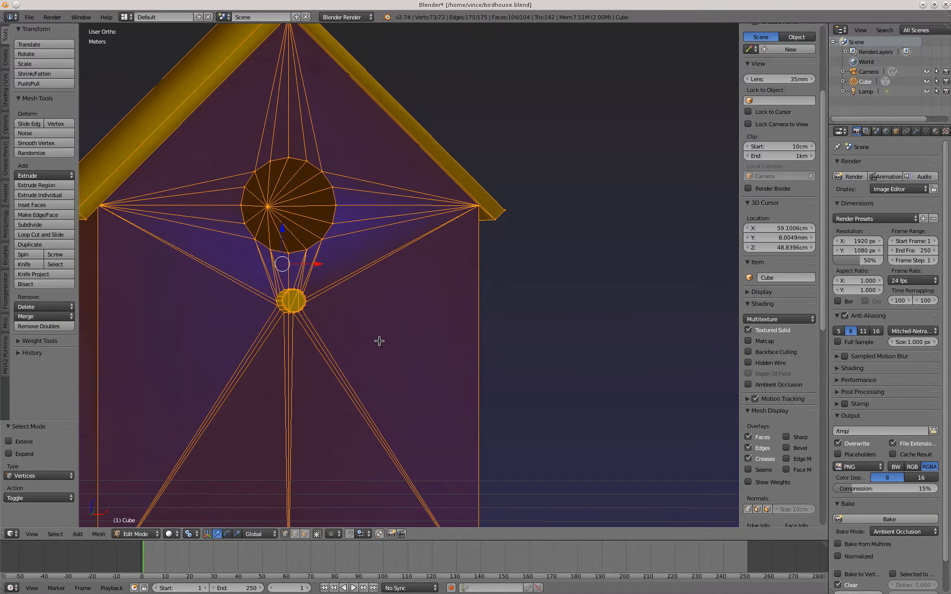
key(a)
middle_drag(424, 365, 425, 336)
key(ctrl+Tab)
click(430, 328)
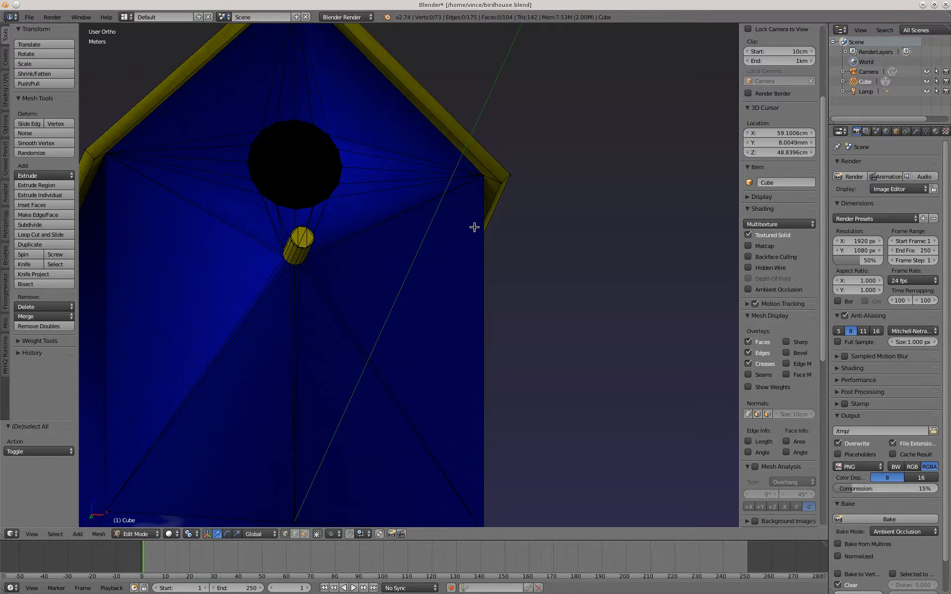
right_click(484, 174)
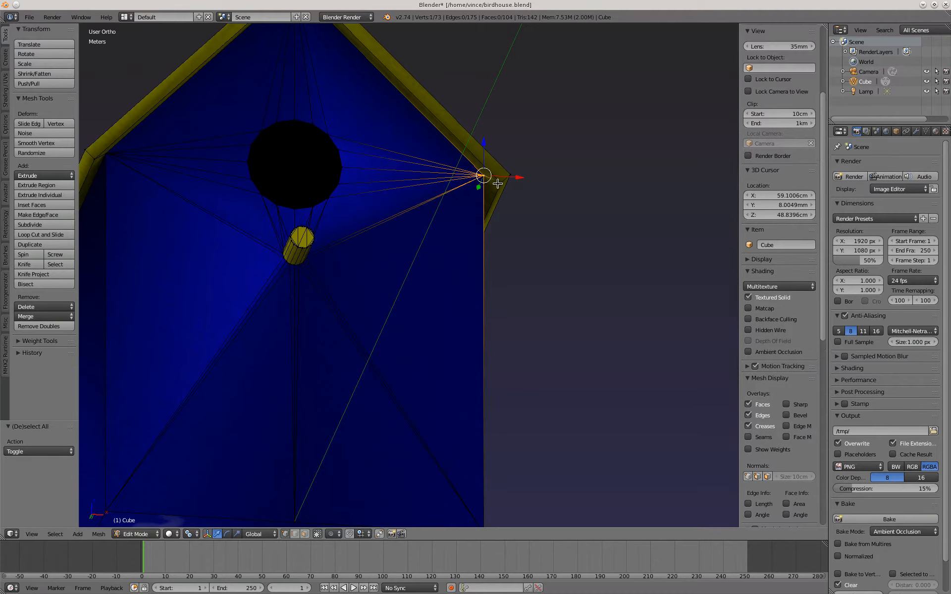
shift+right_click(499, 184)
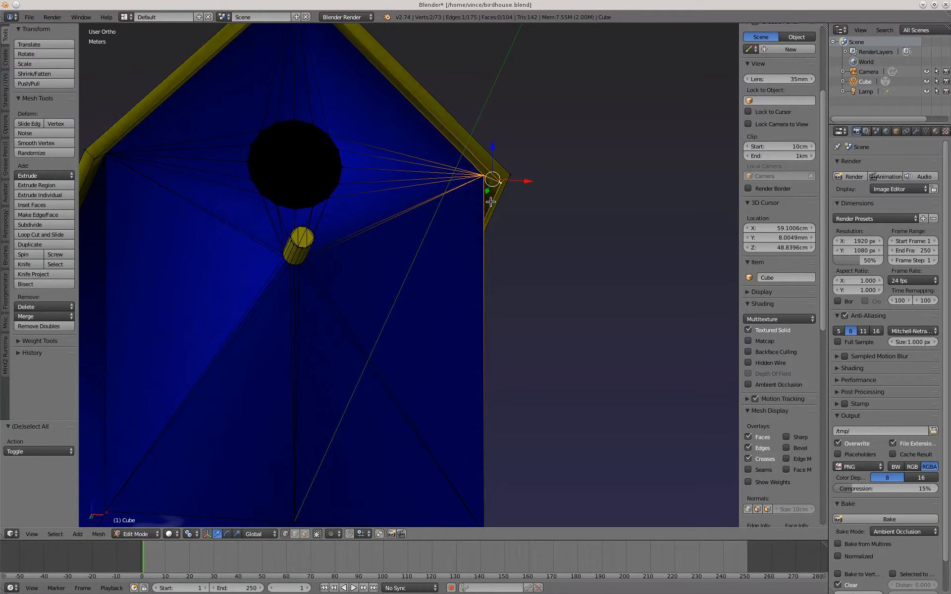
key(alt+m)
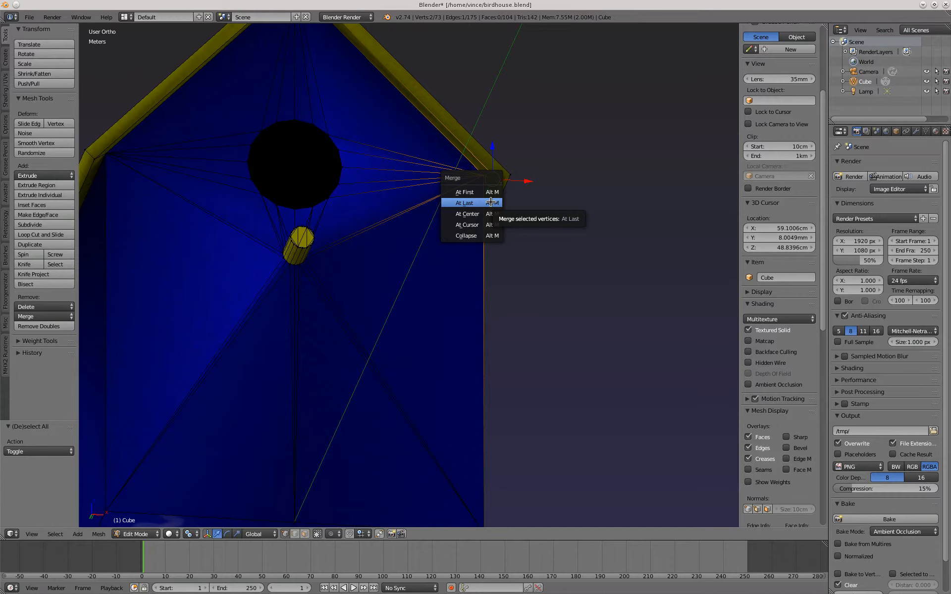
click(490, 203)
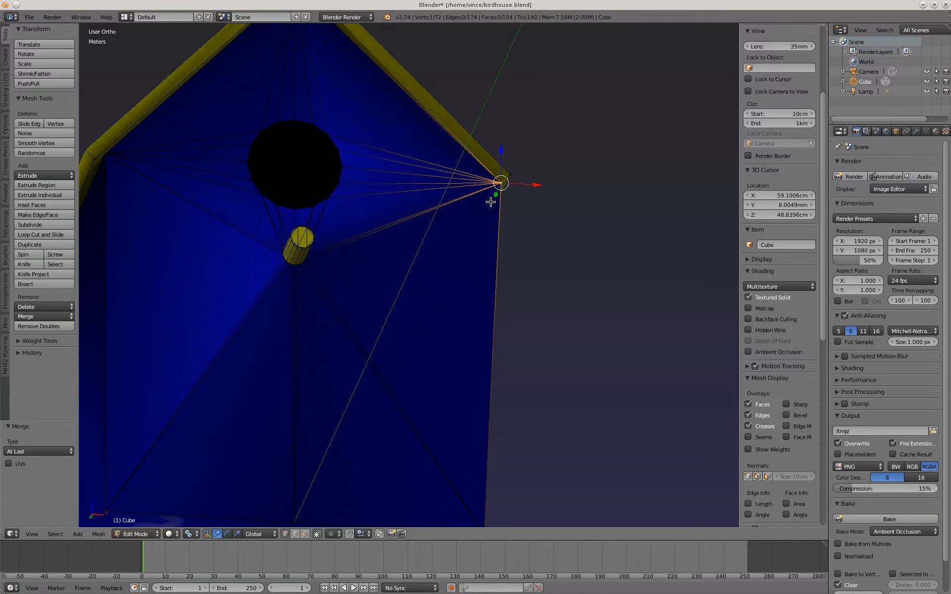
Merge the front wall's peak vertex into the roof ridge vertex above it using At Last
key(a)
shift+middle_drag(378, 191, 395, 256)
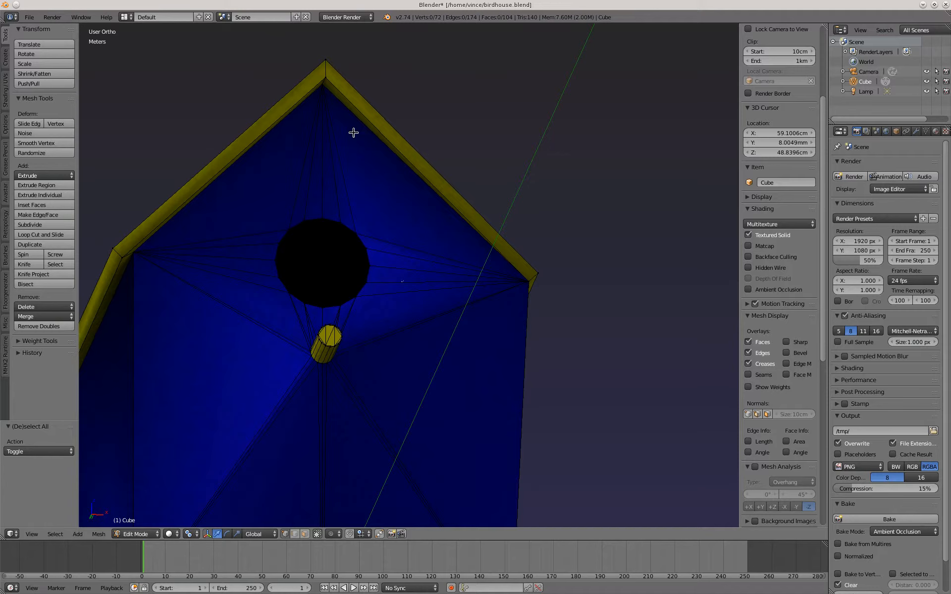
right_click(323, 81)
shift+right_click(327, 78)
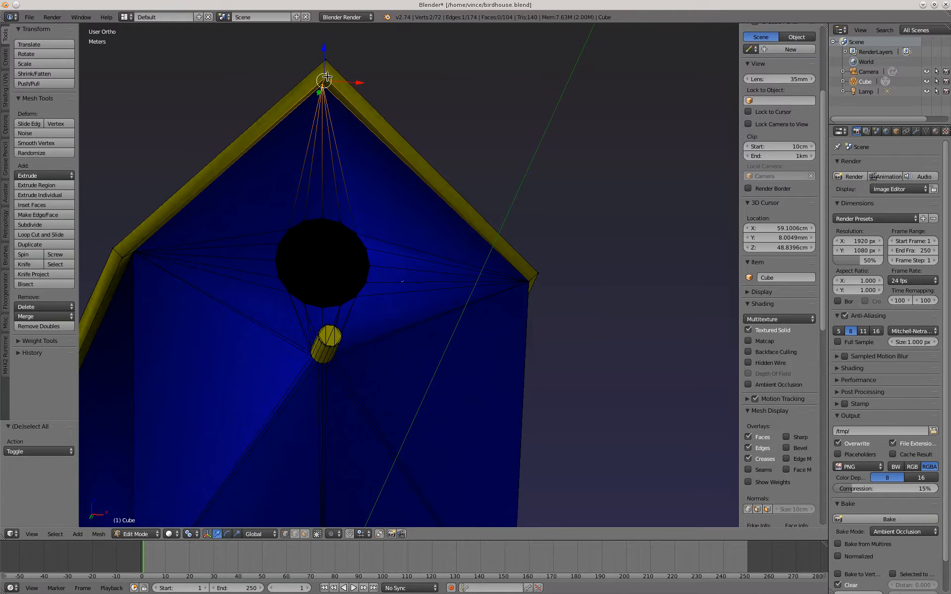
key(alt+m)
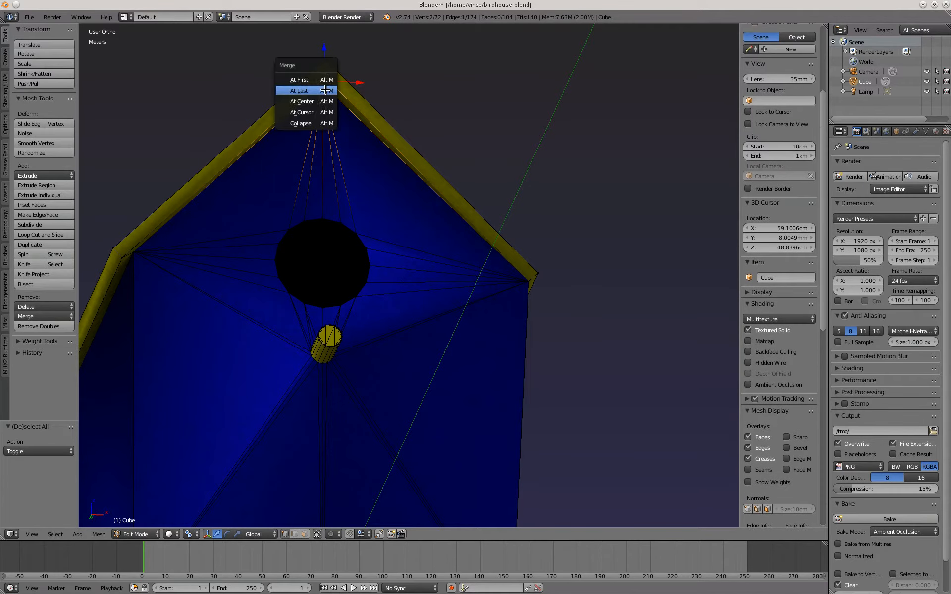
click(324, 89)
Merge the front wall's left eave corner vertex into the adjacent roof vertex using At Last
middle_drag(178, 252, 142, 232)
shift+right_click(103, 308)
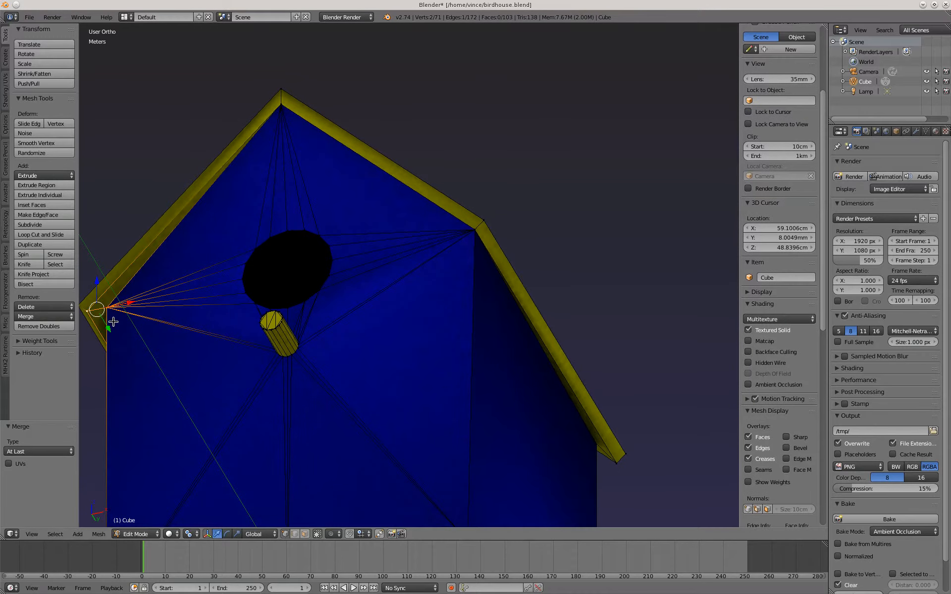
key(alt+m)
click(113, 323)
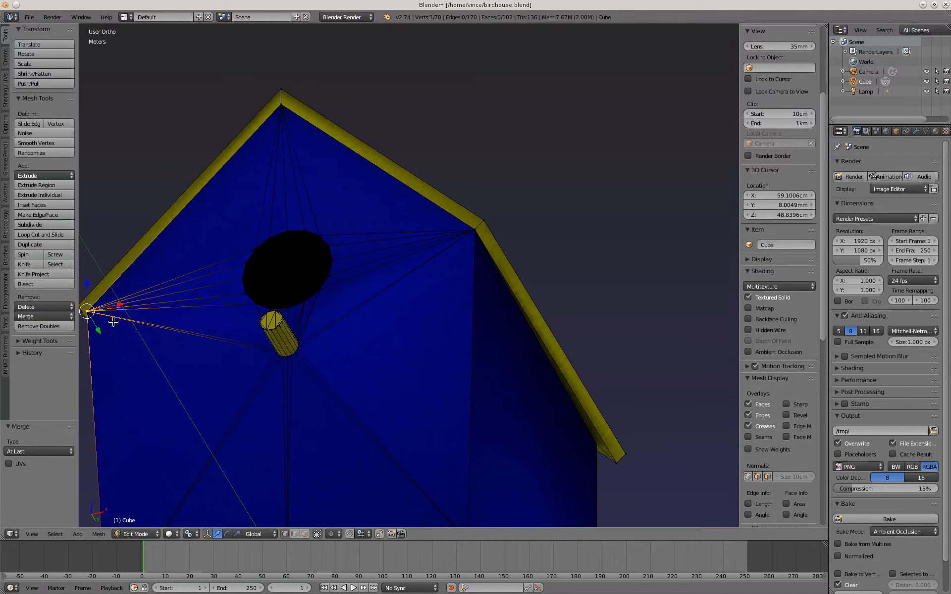
Clear the selection and circle-select the entrance hole's faces and the front wall faces around it in face mode
key(a)
middle_drag(304, 311, 340, 409)
key(ctrl+Tab)
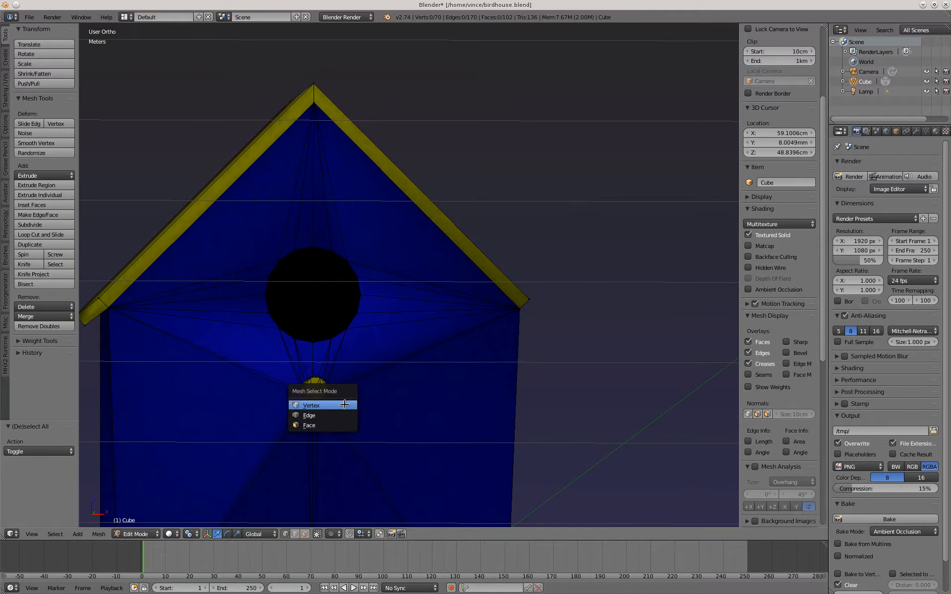
key(f)
key(c)
mouse_move(315, 312)
mouse_down()
mouse_move(314, 294)
mouse_move(290, 303)
mouse_up()
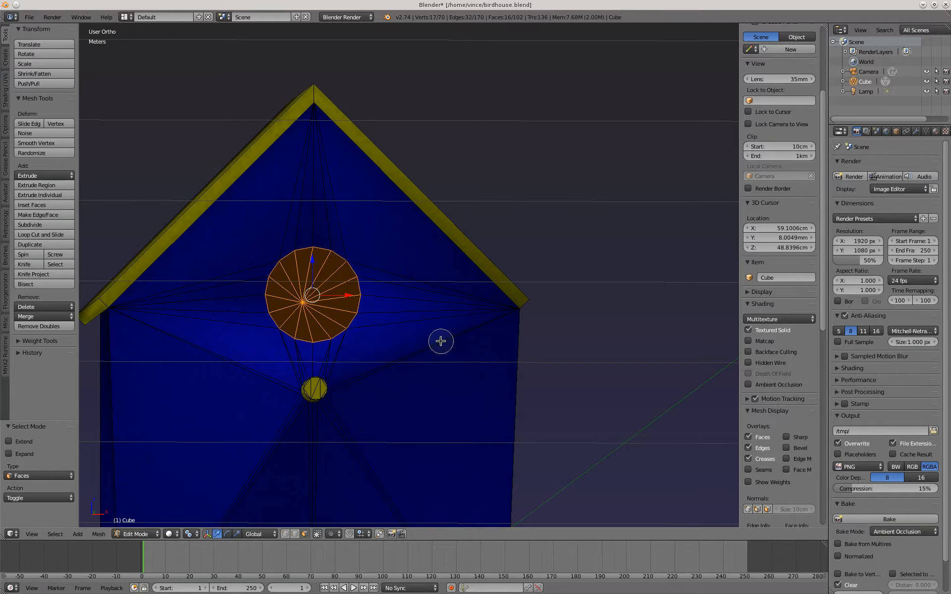
mouse_move(437, 342)
mouse_down()
mouse_move(429, 388)
mouse_move(378, 246)
mouse_move(303, 213)
mouse_move(229, 276)
mouse_move(234, 344)
mouse_move(320, 347)
mouse_move(388, 424)
mouse_move(329, 474)
mouse_move(202, 399)
mouse_move(228, 365)
mouse_up()
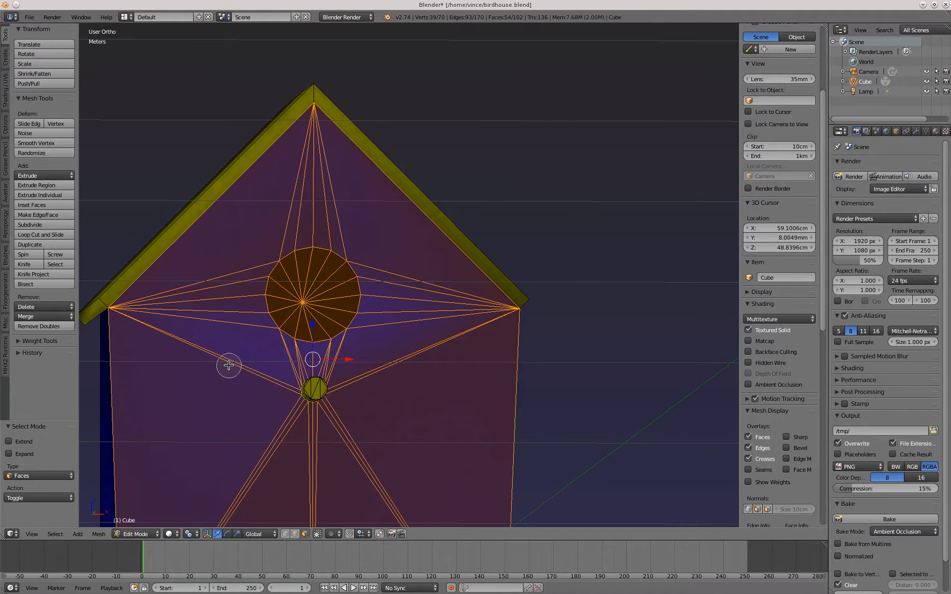
right_click(223, 369)
Examine the selected front wall, entrance hole and perch faces from several angles
scroll(223, 370, down, 3)
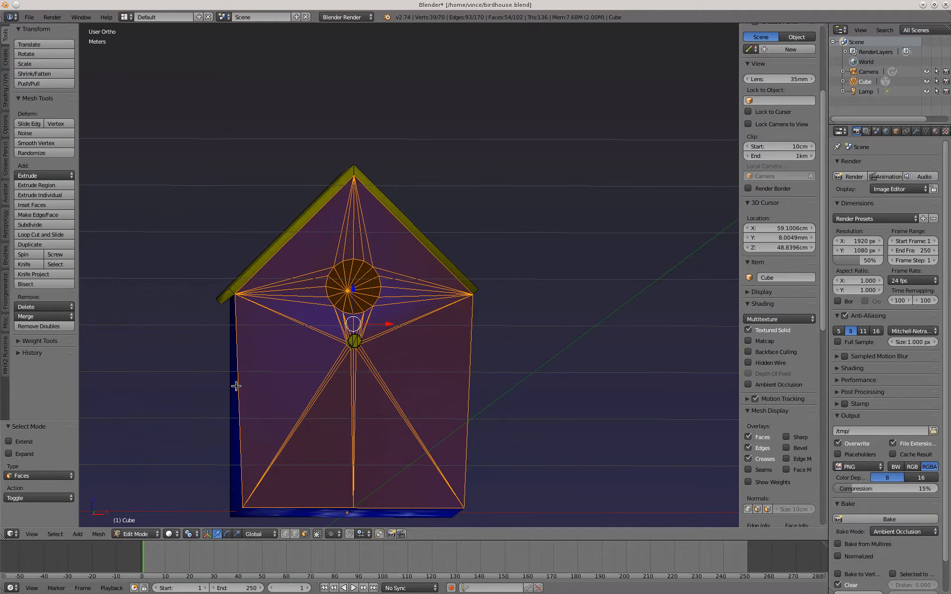
middle_drag(276, 414, 259, 433)
scroll(285, 411, up, 5)
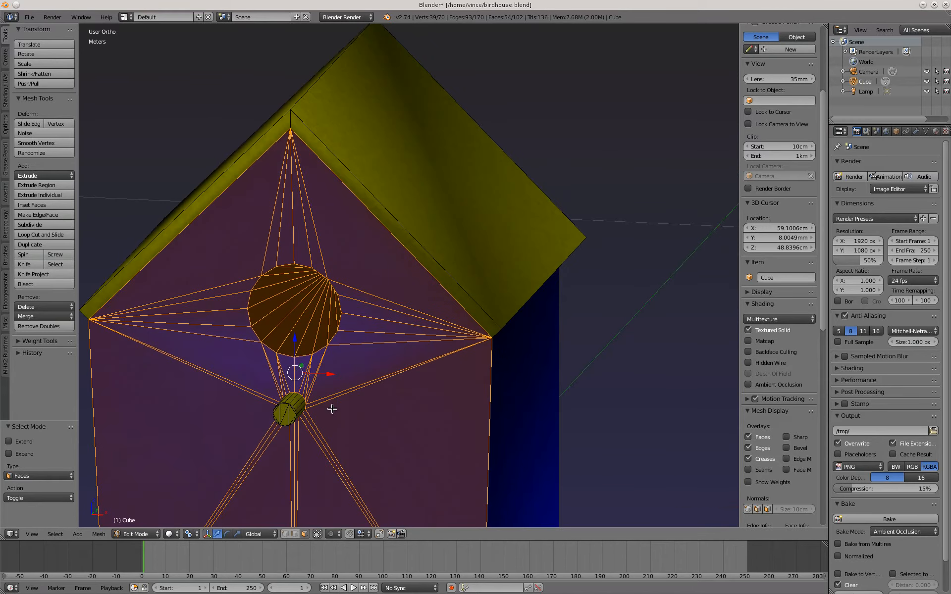
middle_drag(349, 405, 366, 387)
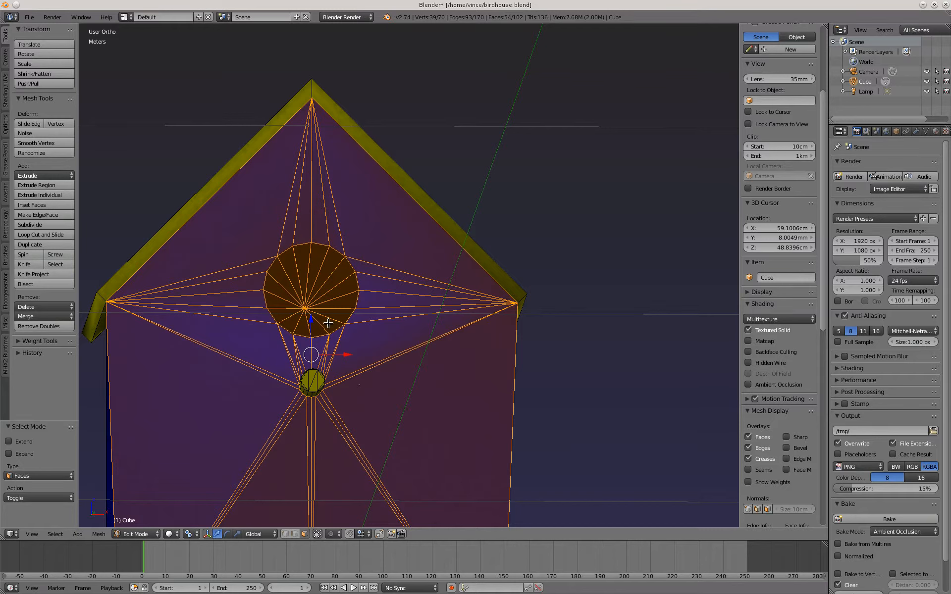
middle_drag(372, 344, 389, 360)
scroll(376, 346, down, 3)
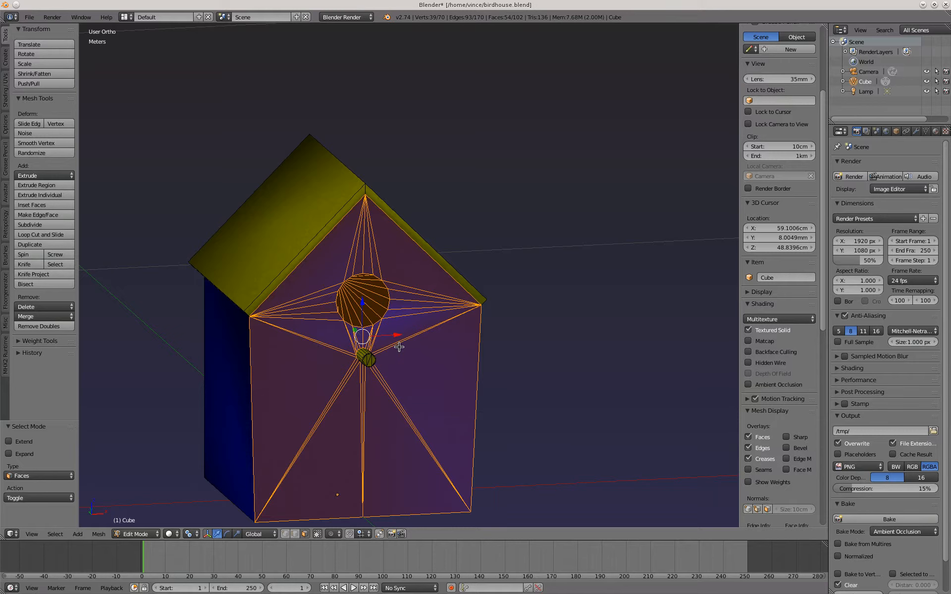
Switch to Firestorm and check the source options for the Medium level of detail
key(alt+Tab)
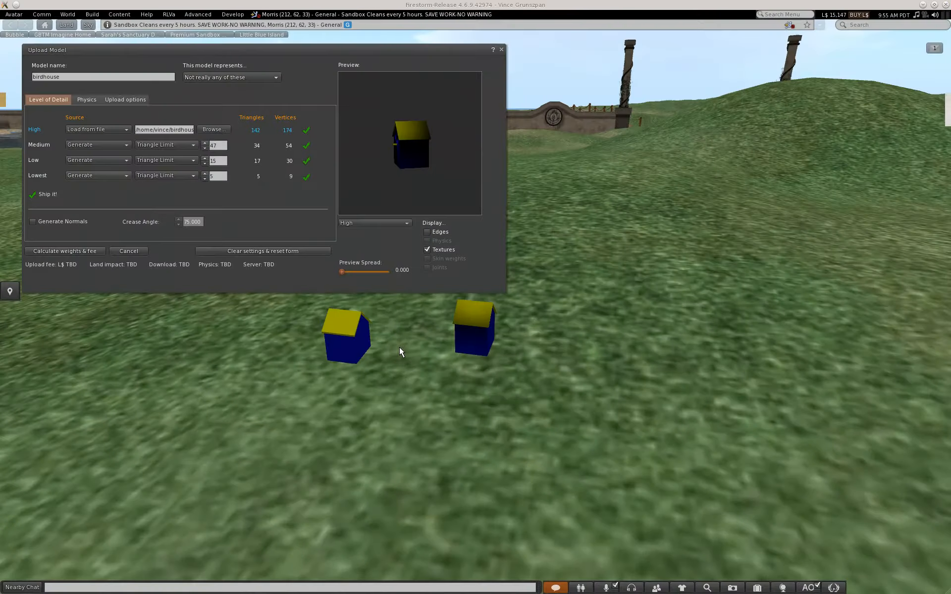
click(100, 144)
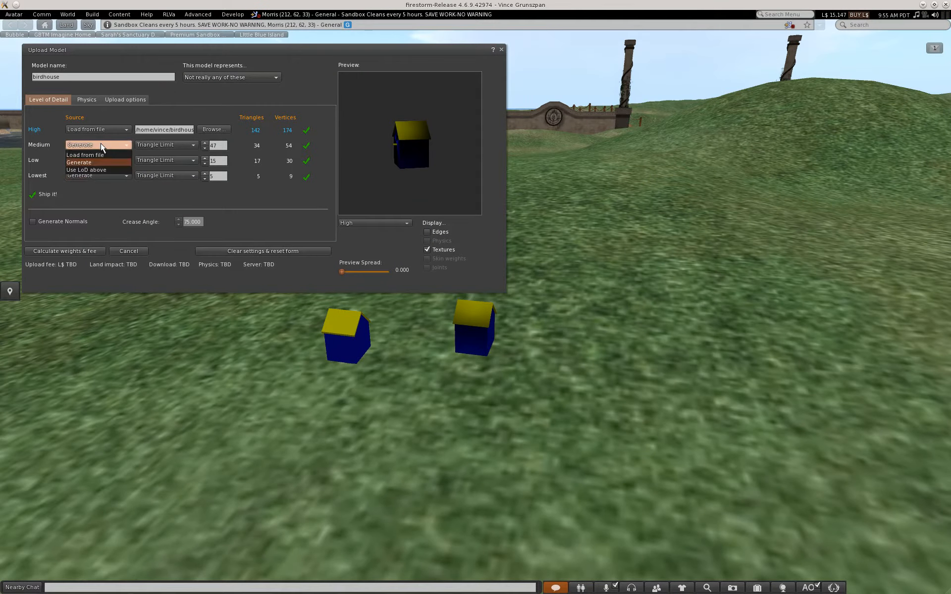
click(99, 194)
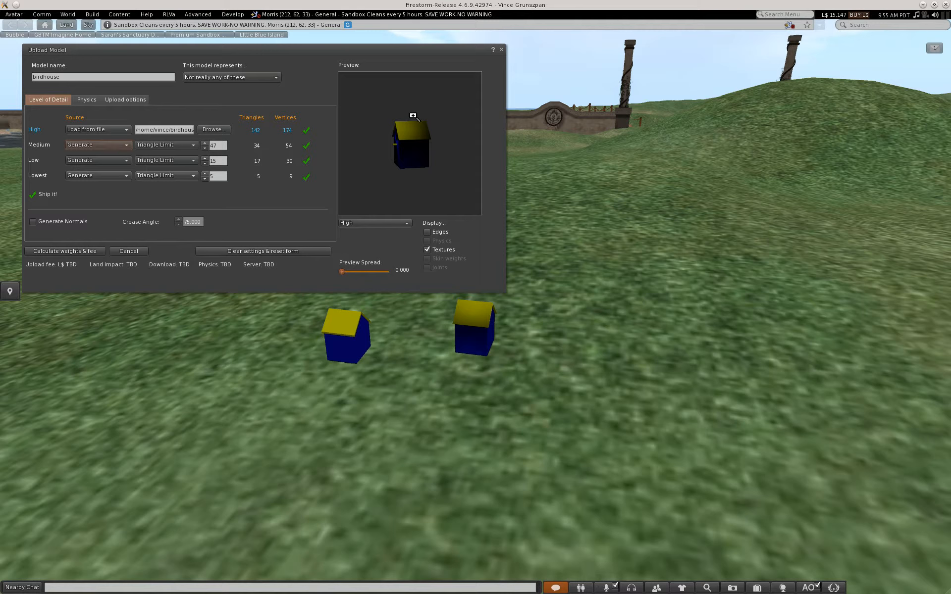
Compare the two in-world birdhouses from far away and close up, and close the Upload Model window
drag(396, 48, 346, 37)
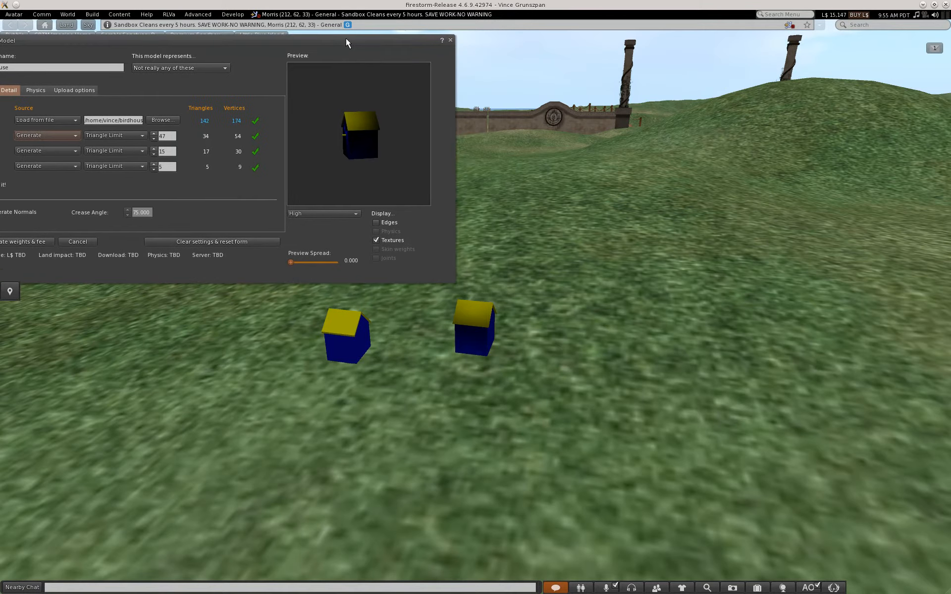
alt+drag(467, 330, 480, 425)
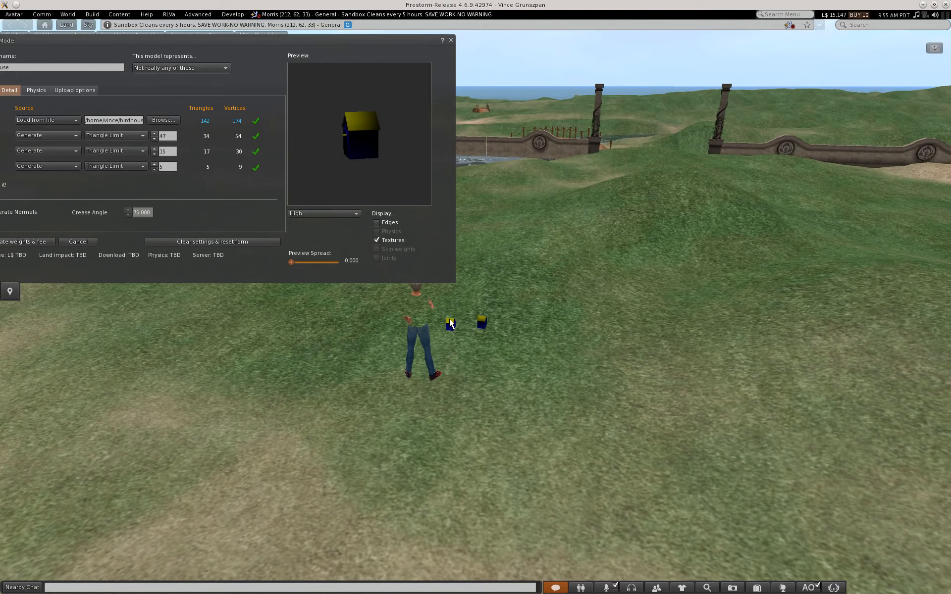
scroll(465, 319, up, 7)
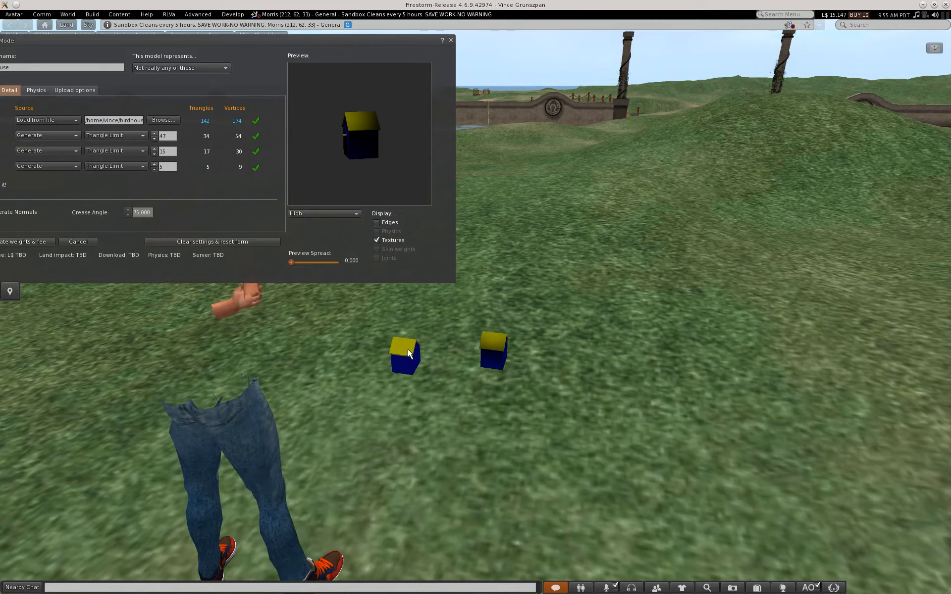
ctrl+alt+drag(407, 350, 505, 243)
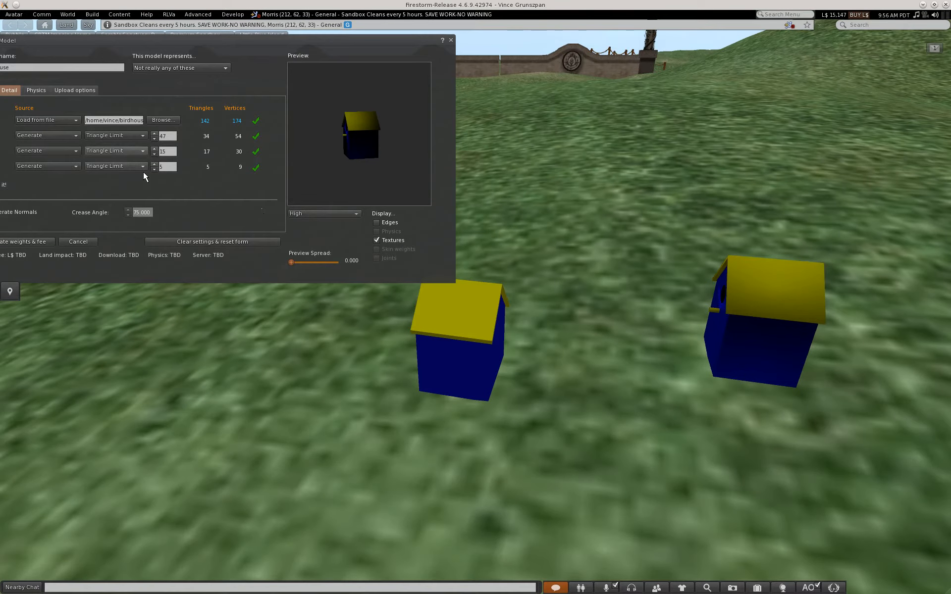
click(451, 40)
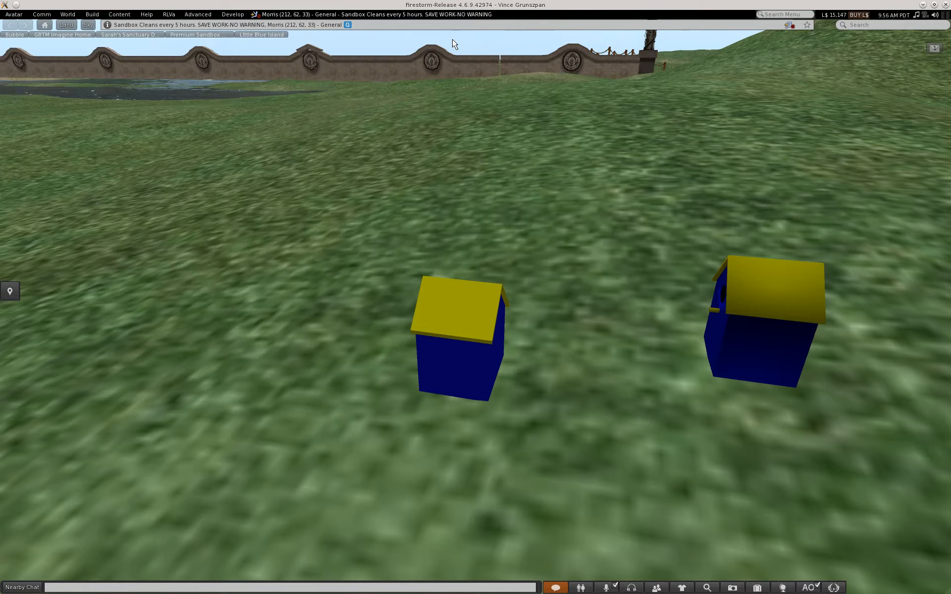
Examine the roof and wall shading of the flat-coloured and the AO-baked birdhouse from different sides
alt+click(466, 325)
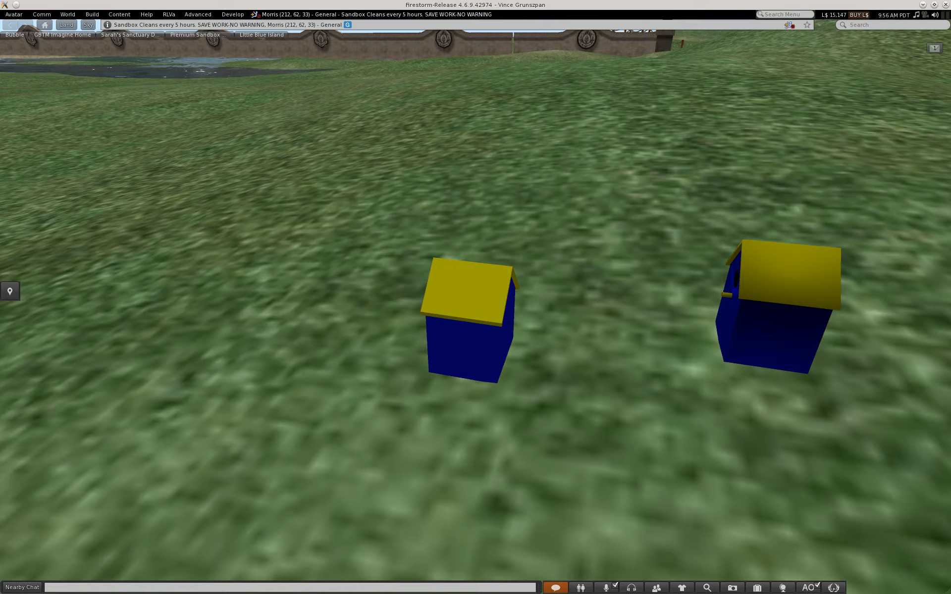
alt+click(800, 295)
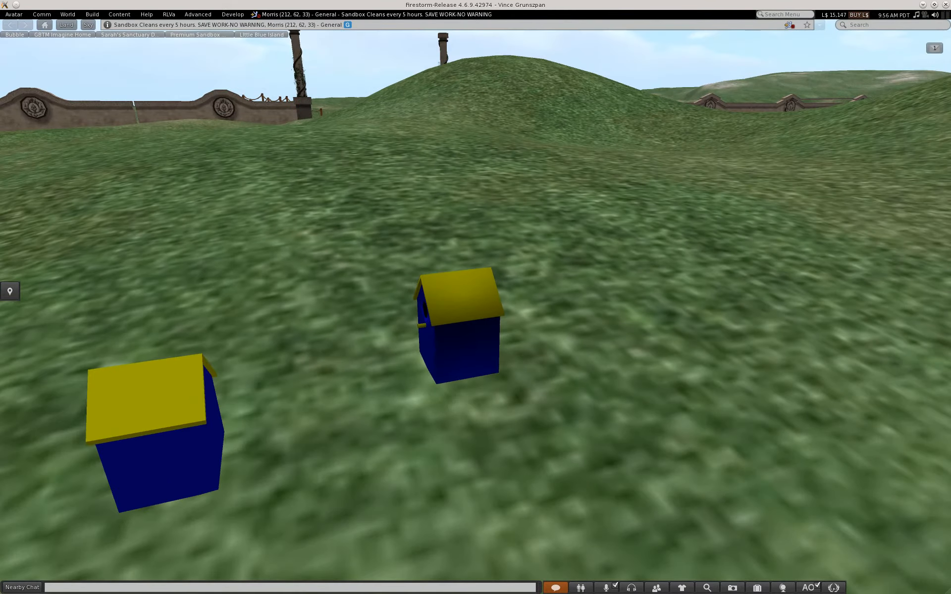
alt+drag(468, 308, 439, 325)
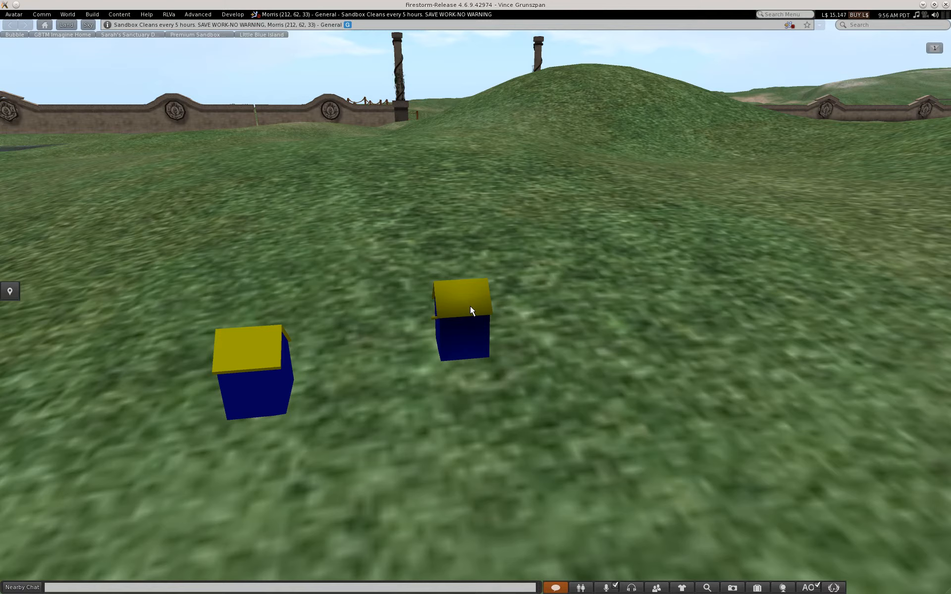
mouse_move(470, 306)
alt+mouse_down()
mouse_move(433, 294)
mouse_move(474, 310)
alt+mouse_up()
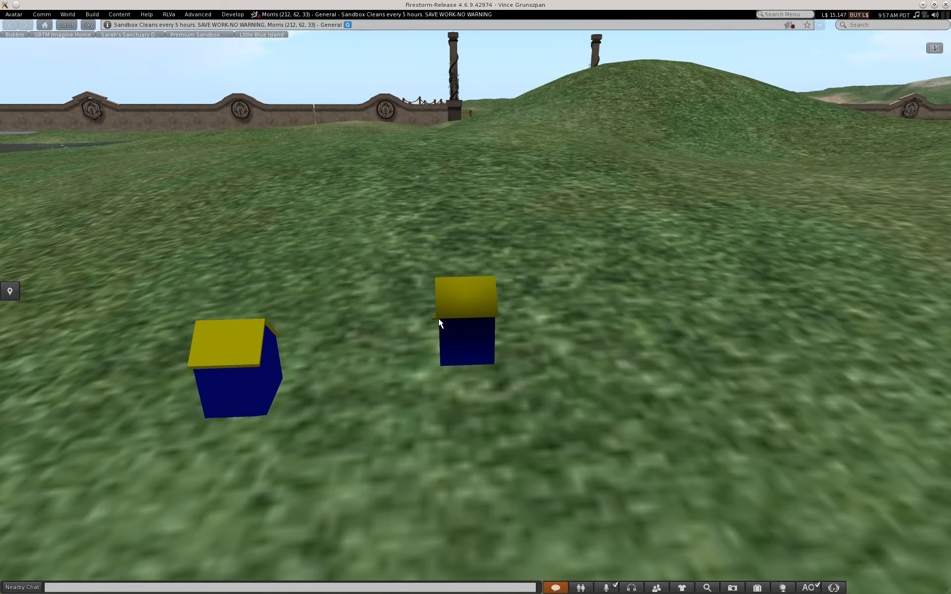
alt+drag(446, 316, 448, 330)
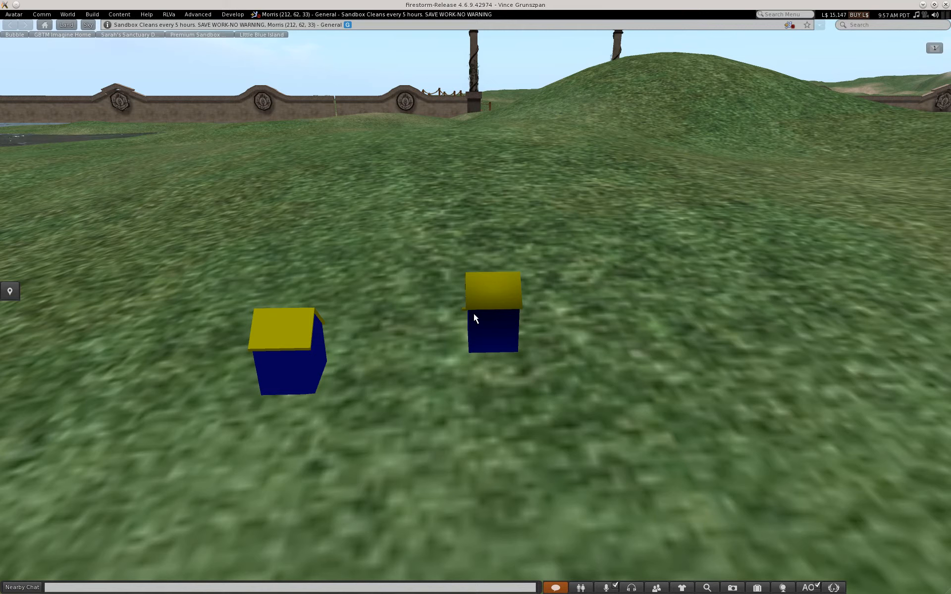
alt+drag(489, 303, 742, 291)
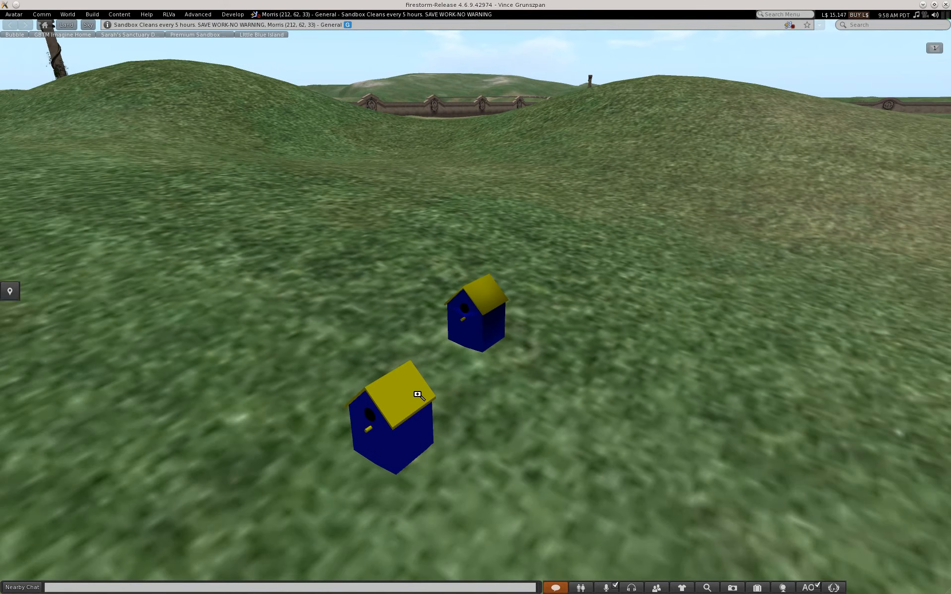
alt+drag(417, 395, 367, 354)
alt+drag(612, 176, 550, 164)
alt+drag(477, 316, 453, 302)
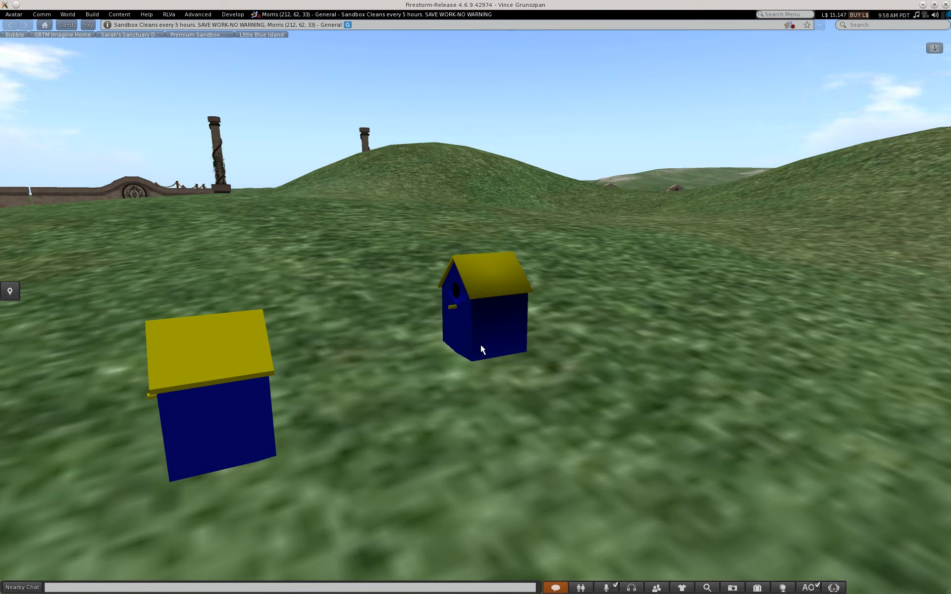
alt+drag(507, 291, 422, 290)
ctrl+alt+shift+drag(458, 324, 476, 307)
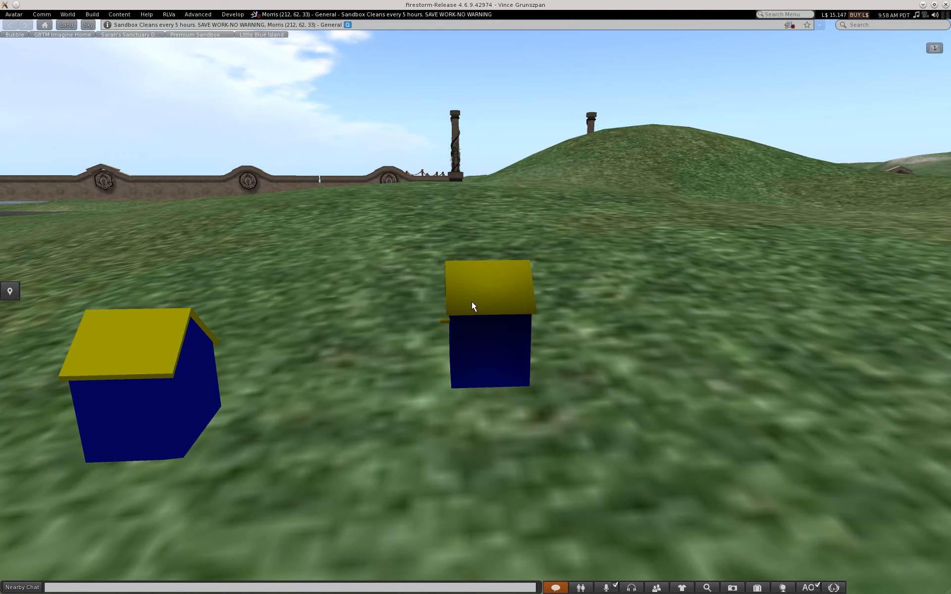
click(93, 14)
mouse_move(99, 141)
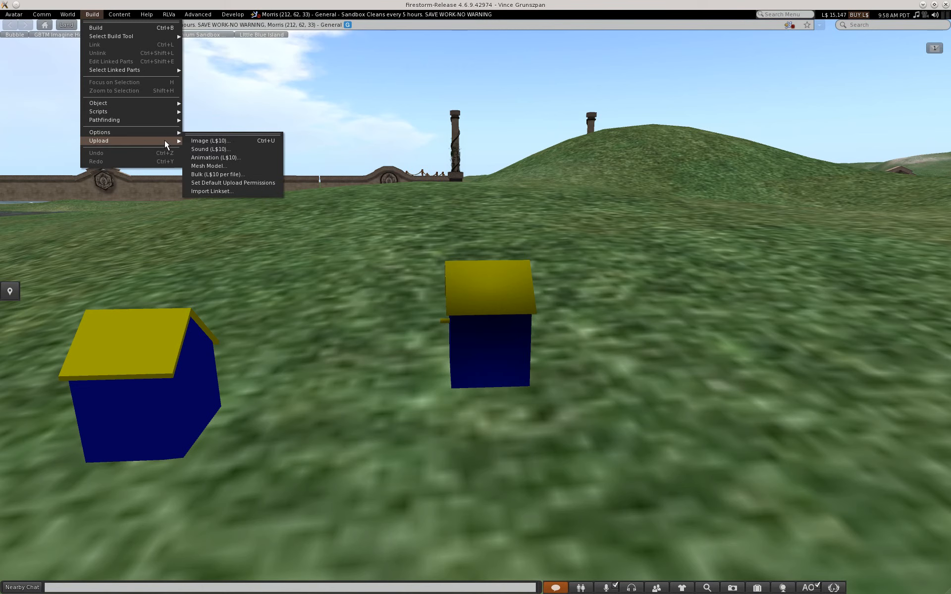
click(200, 166)
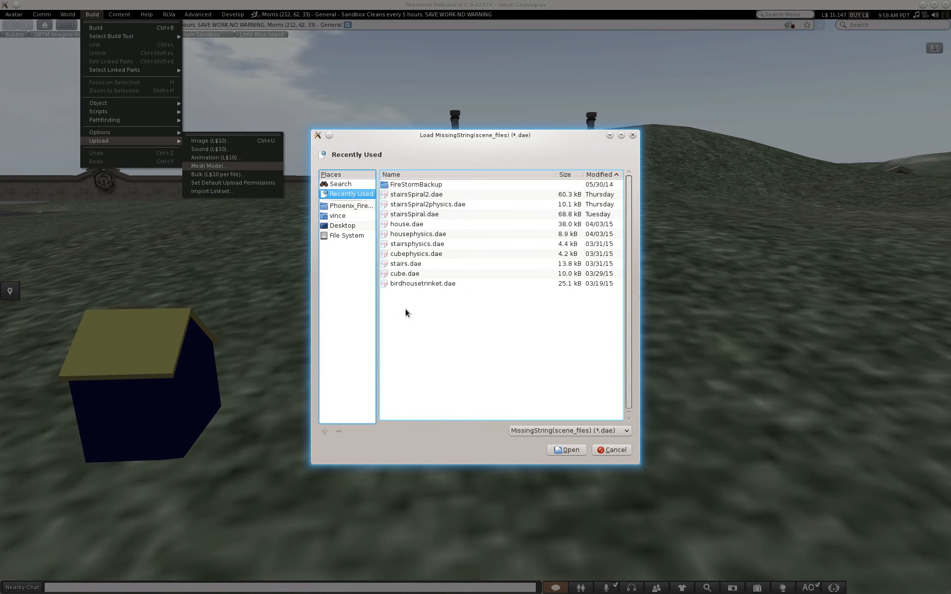
click(603, 446)
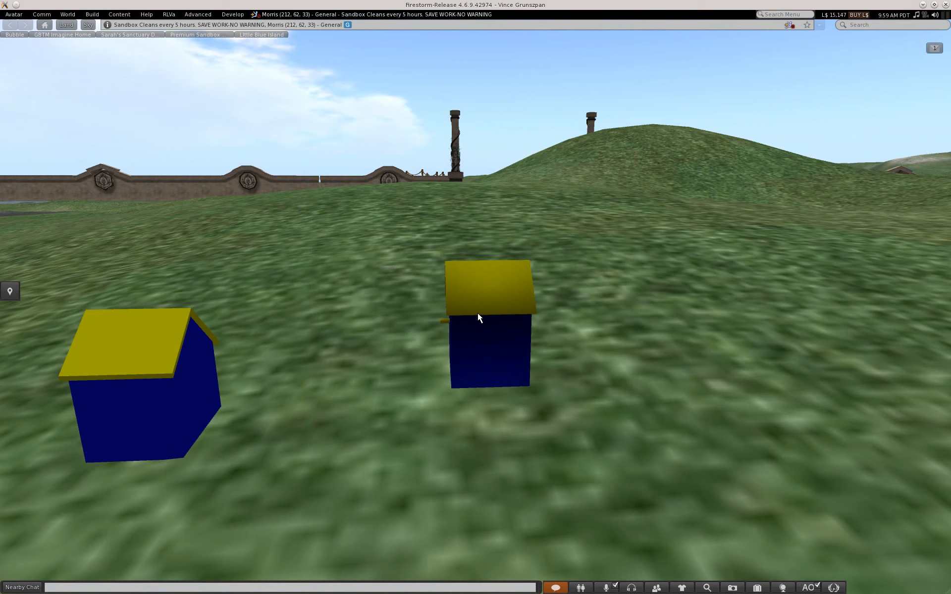
ctrl+alt+drag(480, 315, 497, 326)
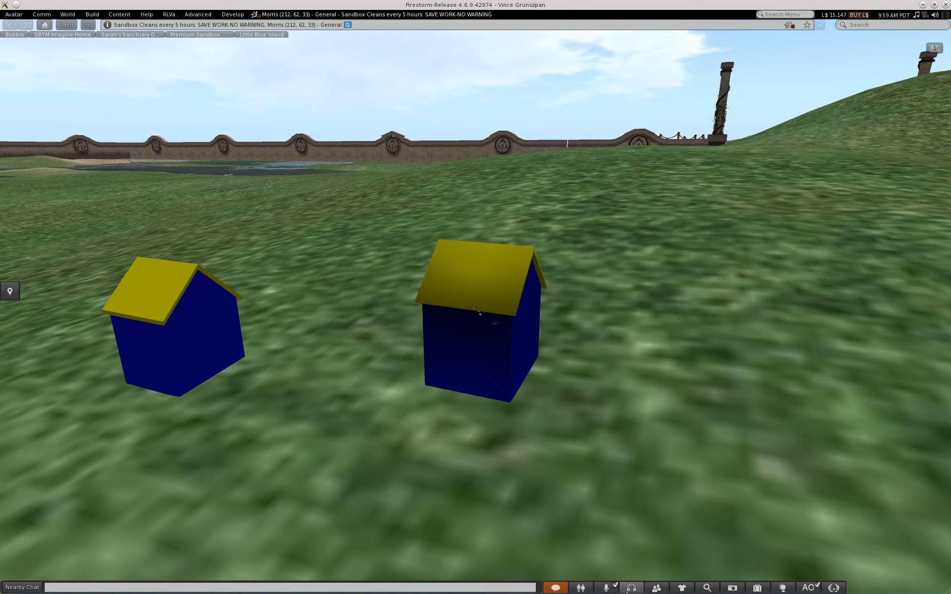
mouse_move(742, 590)
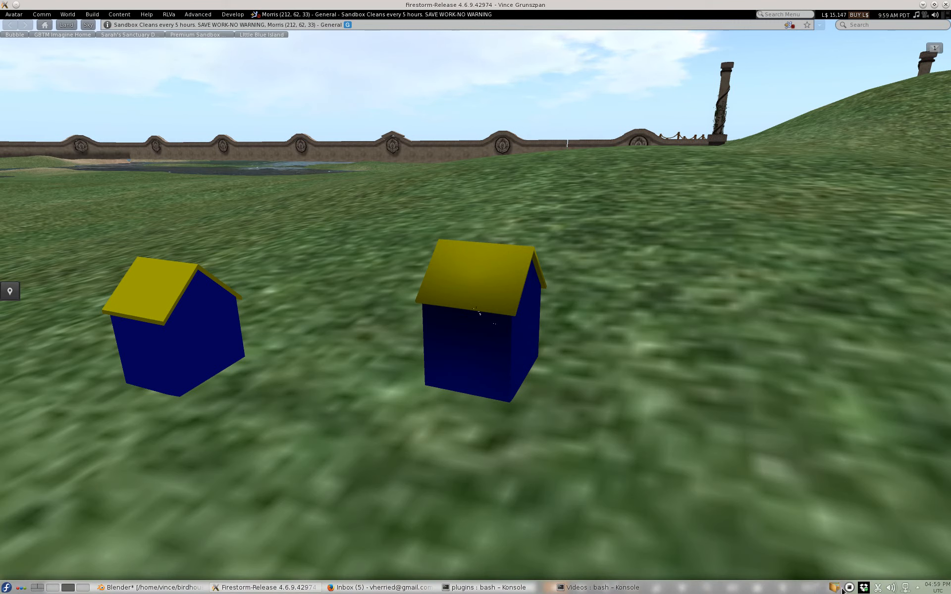